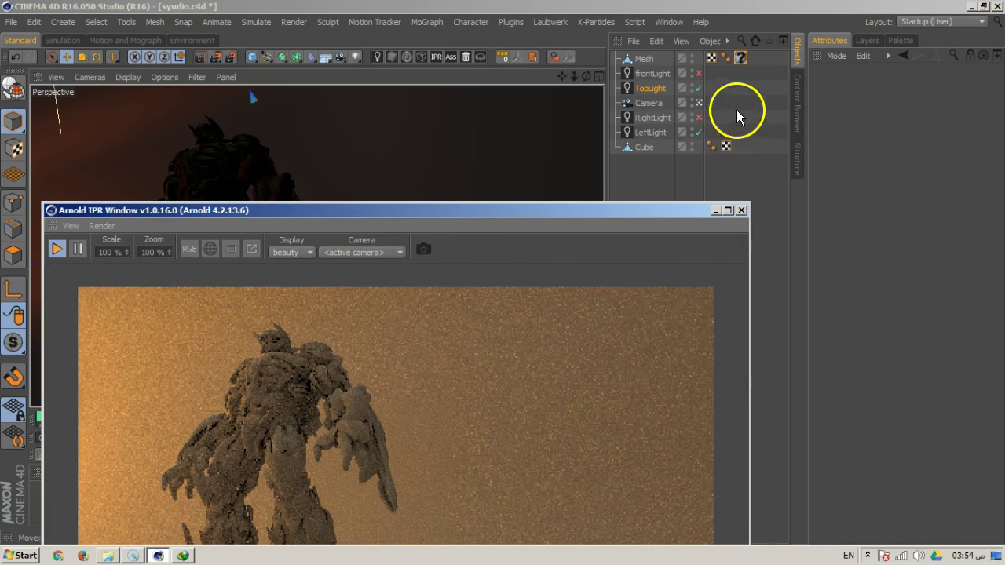
Step: Remove the unresolved material tag from the Mesh object and move the IPR render window clear of the object list
{"action": "left_click", "coordinate": [727, 59]}
{"action": "left_click", "coordinate": [740, 60]}
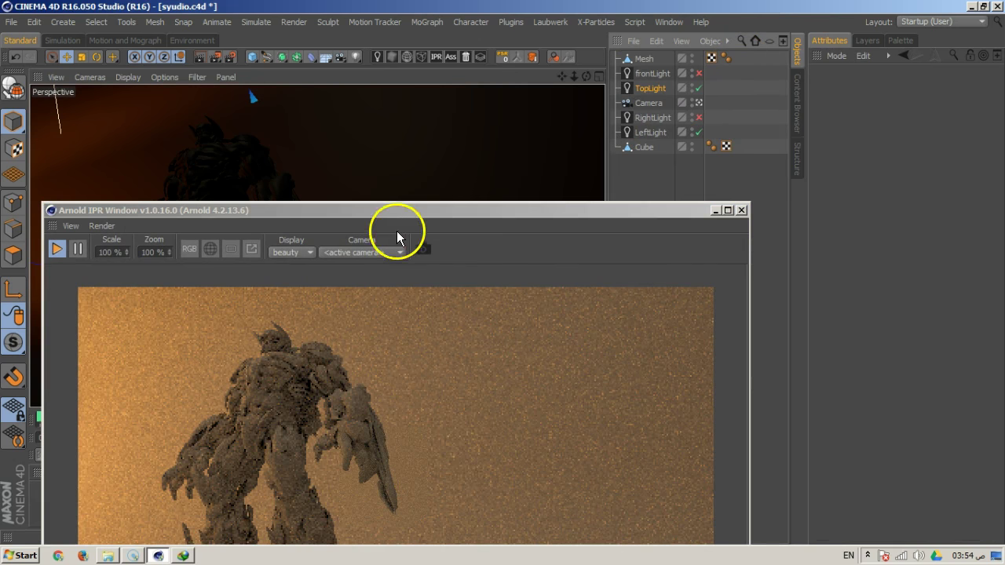
{"action": "left_click_drag", "start_coordinate": [394, 218], "coordinate": [399, 169]}
Step: Enable RightLight and frontLight, and set RightLight's exposure to 1.98
{"action": "left_click", "coordinate": [699, 117]}
{"action": "left_click", "coordinate": [699, 73]}
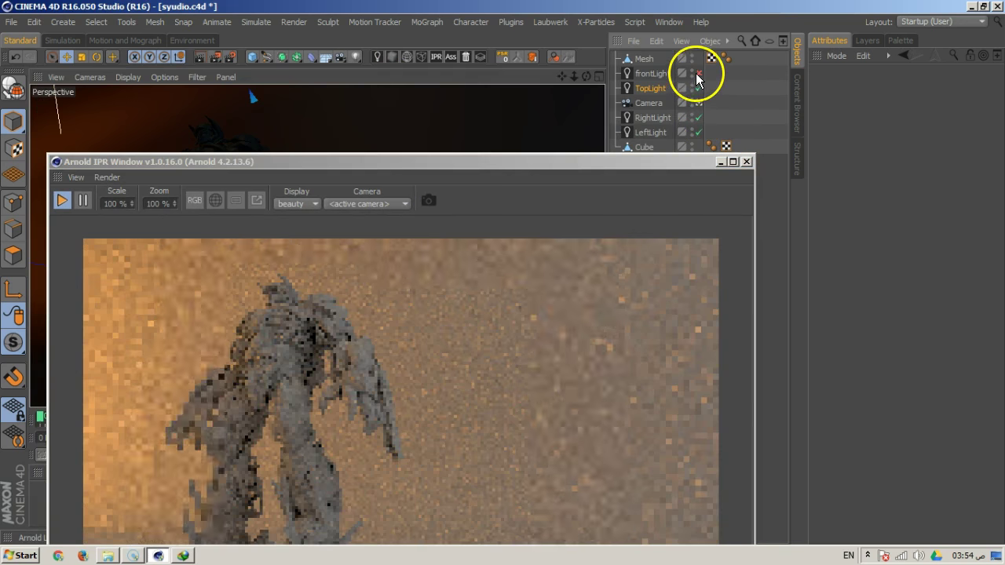
{"action": "left_click", "coordinate": [653, 117]}
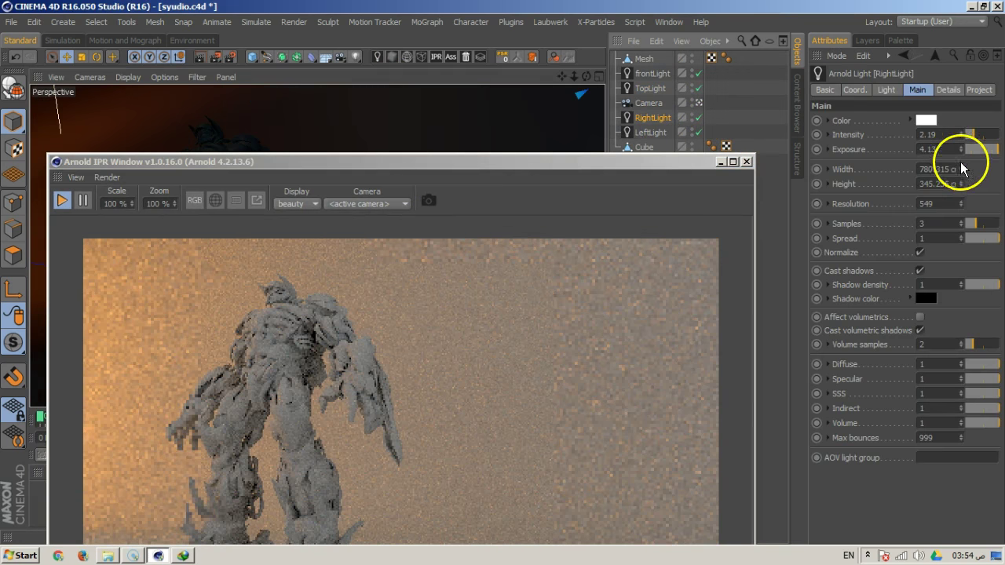
{"action": "left_click_drag", "start_coordinate": [1000, 157], "coordinate": [991, 156]}
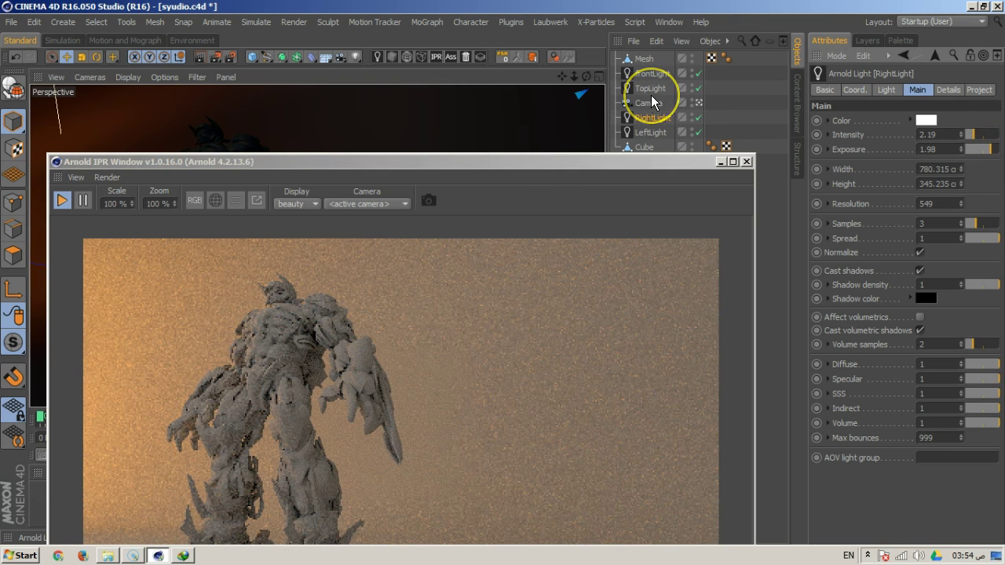
Step: Toggle TopLight off and on to compare its contribution, and set its exposure to 0.52
{"action": "left_click", "coordinate": [698, 88]}
{"action": "left_click", "coordinate": [699, 88]}
{"action": "left_click", "coordinate": [651, 89]}
{"action": "left_click_drag", "start_coordinate": [988, 153], "coordinate": [988, 157]}
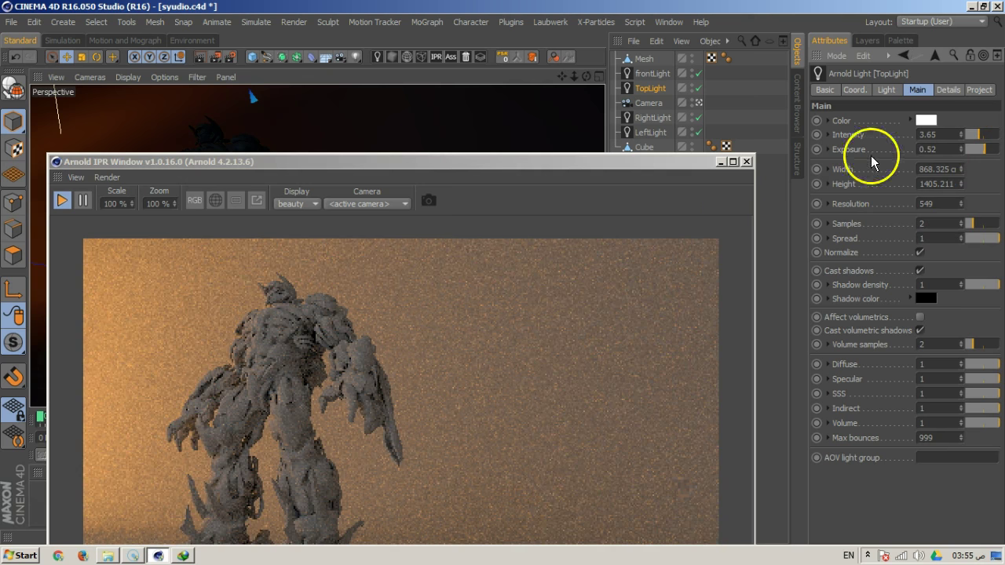
Step: Set TopLight's color temperature to 2125 for a warm orange light
{"action": "left_click", "coordinate": [948, 89]}
{"action": "left_click", "coordinate": [979, 90]}
{"action": "left_click", "coordinate": [948, 90]}
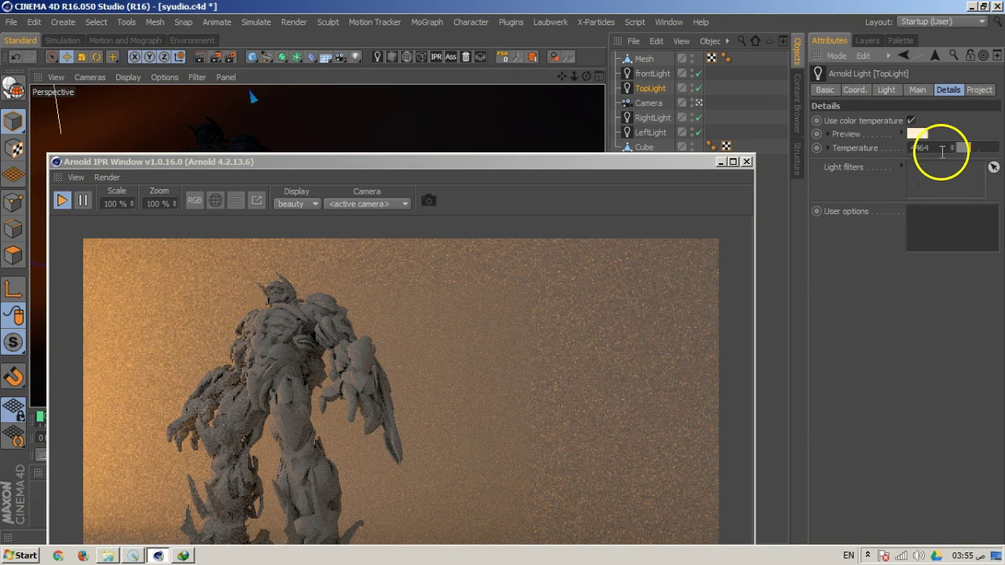
{"action": "left_click_drag", "start_coordinate": [969, 146], "coordinate": [963, 147]}
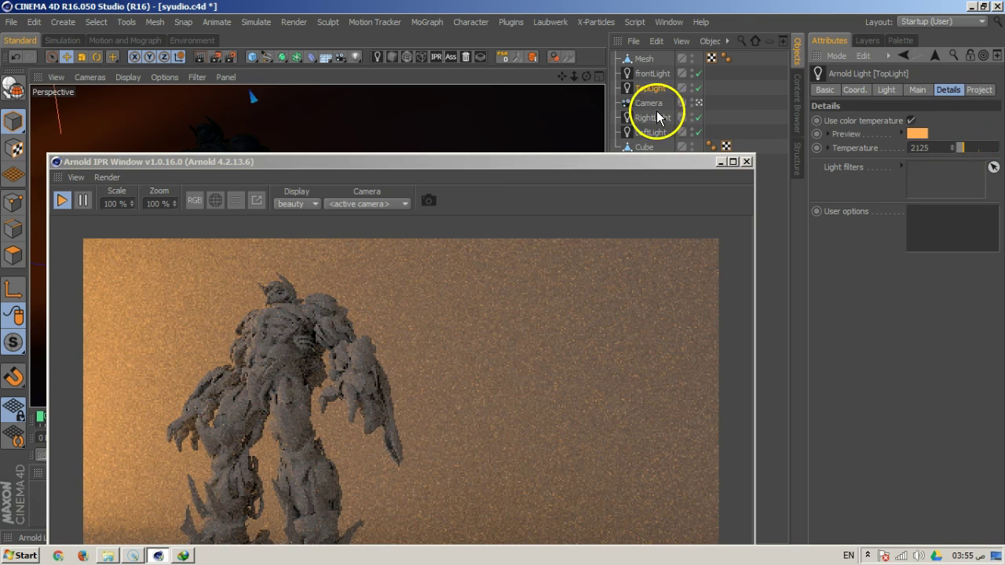
Step: Set frontLight's color temperature to 10875, move the IPR window to show the whole render, and save the scene
{"action": "left_click", "coordinate": [656, 76]}
{"action": "left_click_drag", "start_coordinate": [978, 149], "coordinate": [990, 157]}
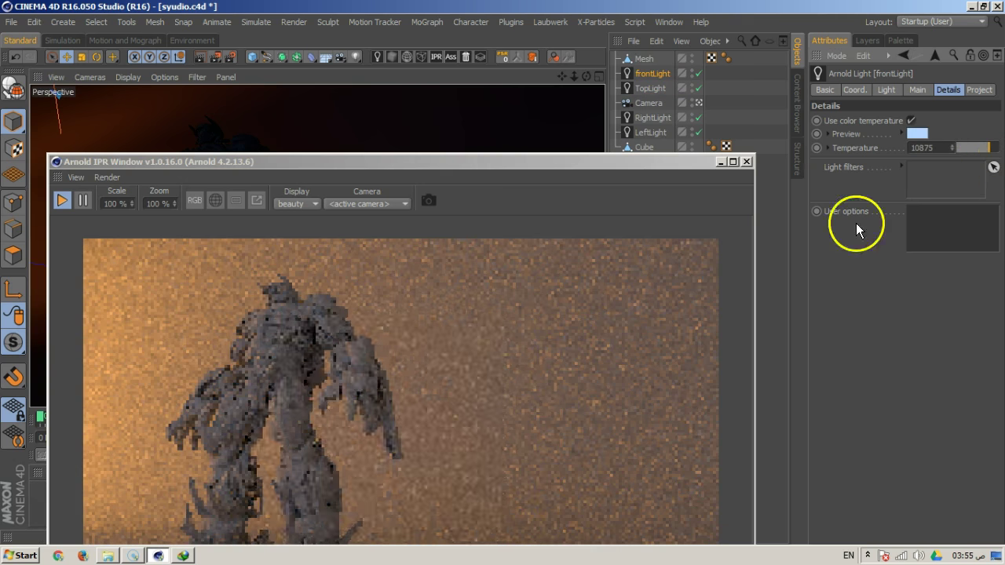
{"action": "left_click_drag", "start_coordinate": [446, 162], "coordinate": [644, 33]}
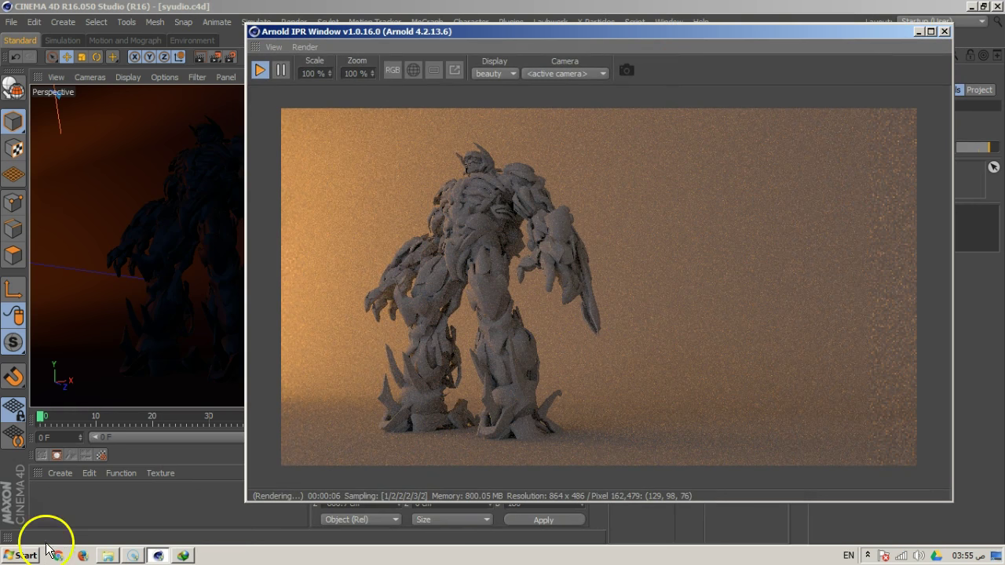
{"action": "key", "text": "ctrl+s"}
Step: Create an Arnold surface material of type skin and open it for editing
{"action": "left_click", "coordinate": [57, 473]}
{"action": "mouse_move", "coordinate": [96, 366]}
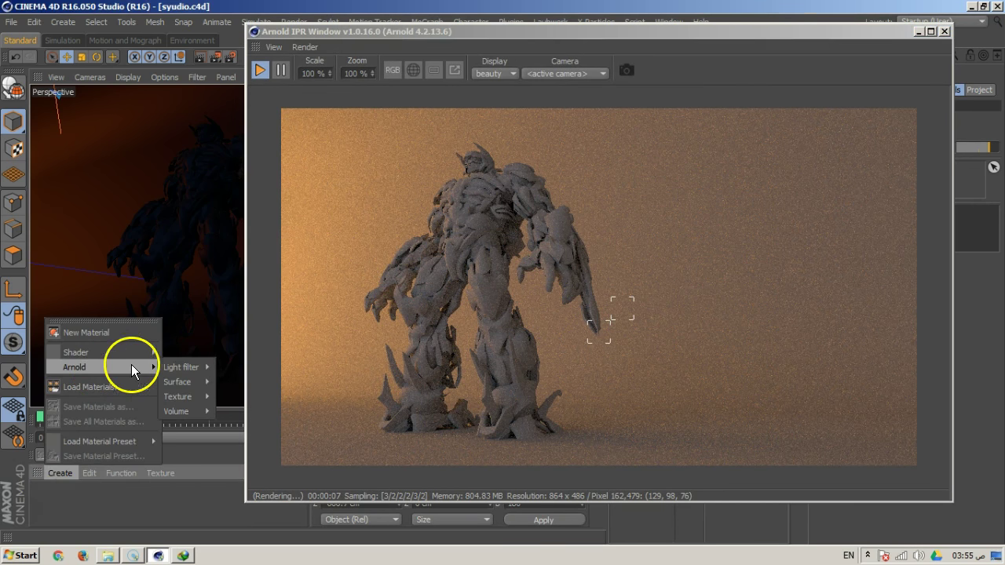
{"action": "mouse_move", "coordinate": [163, 380]}
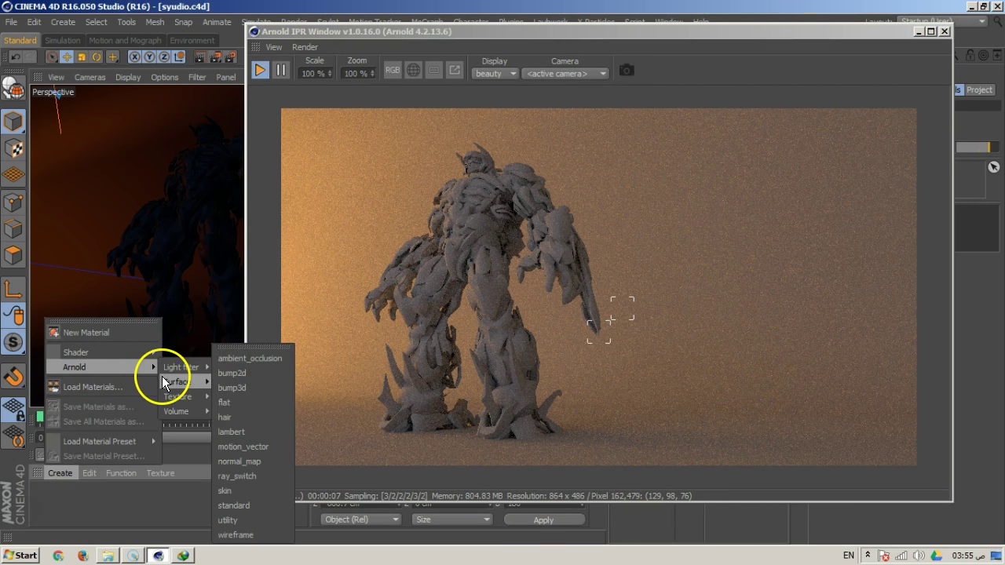
{"action": "left_click", "coordinate": [241, 490]}
{"action": "double_click", "coordinate": [48, 495]}
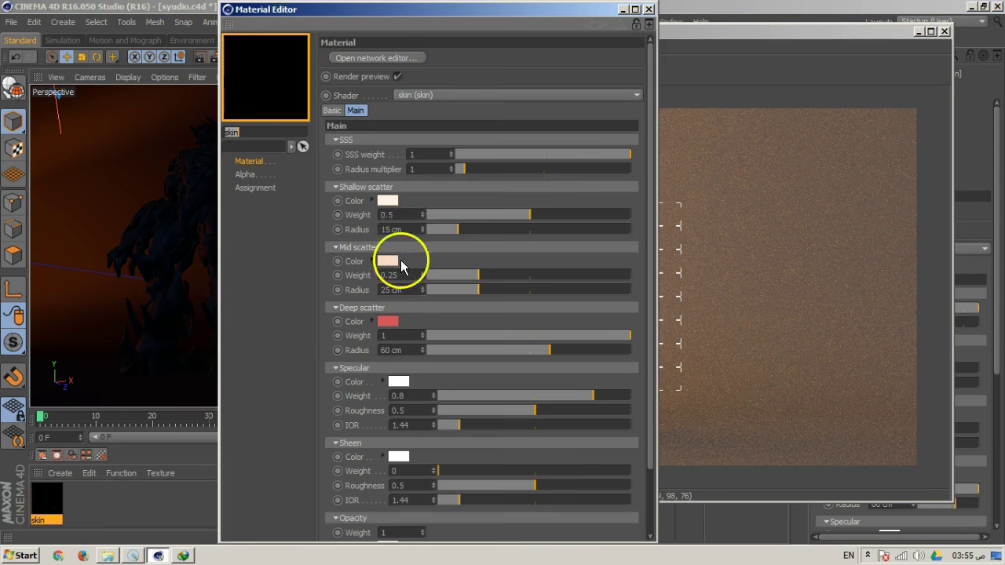
Step: Open the skin material's shader network and place the skin node near the Arnold Beauty output
{"action": "left_click", "coordinate": [414, 59]}
{"action": "left_click_drag", "start_coordinate": [477, 228], "coordinate": [591, 76]}
{"action": "left_click_drag", "start_coordinate": [487, 267], "coordinate": [436, 148]}
{"action": "left_click", "coordinate": [460, 153]}
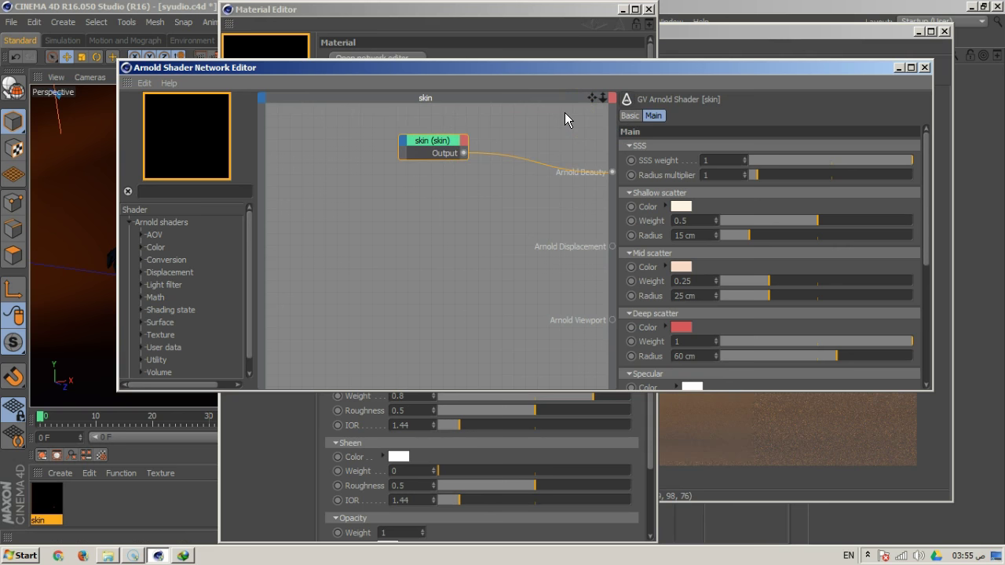
{"action": "left_click_drag", "start_coordinate": [441, 144], "coordinate": [493, 149]}
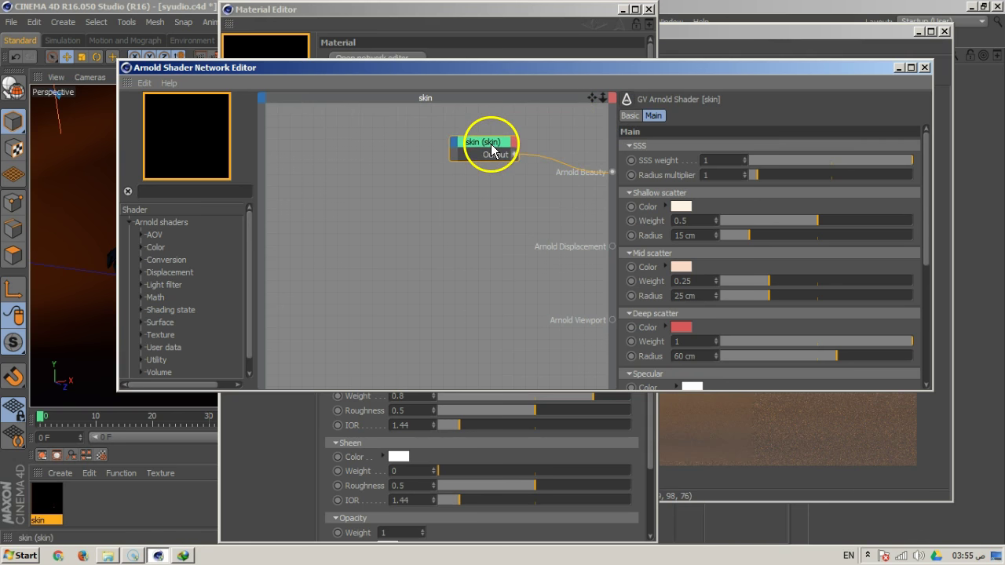
Step: Examine the parameter groups available as input ports on the skin node
{"action": "left_click", "coordinate": [455, 149]}
{"action": "mouse_move", "coordinate": [517, 152]}
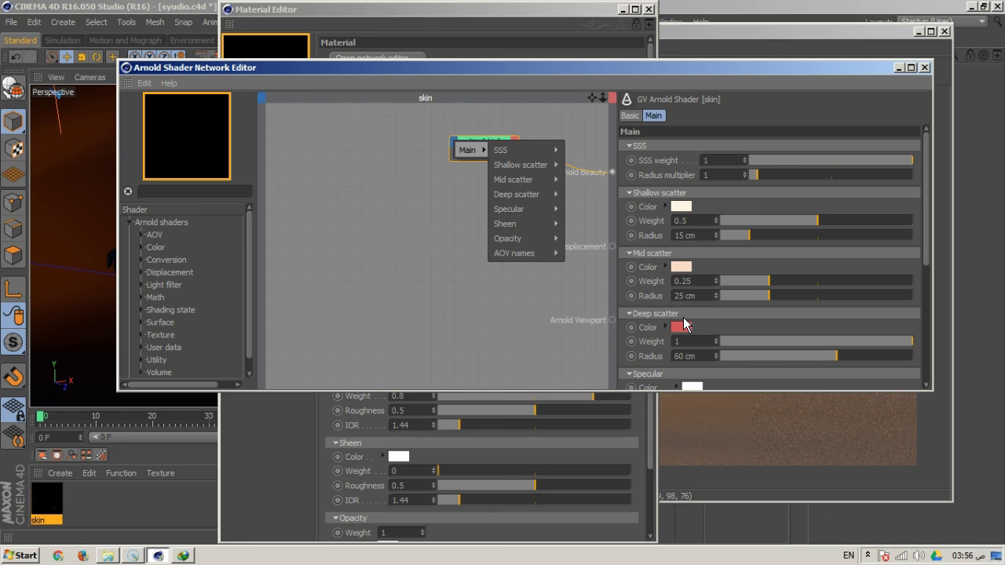
{"action": "left_click", "coordinate": [532, 280]}
Step: Move the skin node lower in the network, close the Material Editor and make the shader network window narrower and taller
{"action": "left_click_drag", "start_coordinate": [479, 143], "coordinate": [463, 269]}
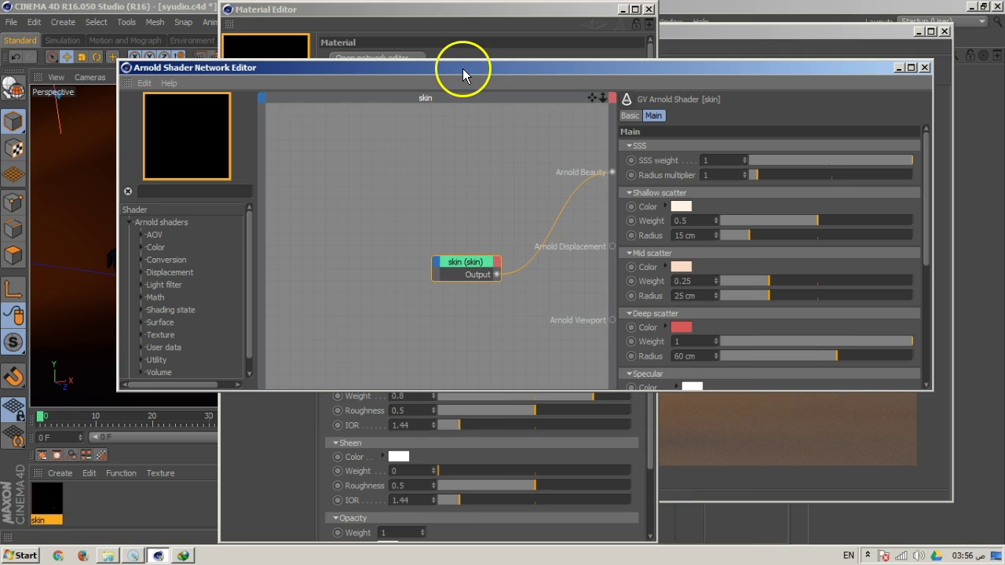
{"action": "left_click", "coordinate": [648, 9]}
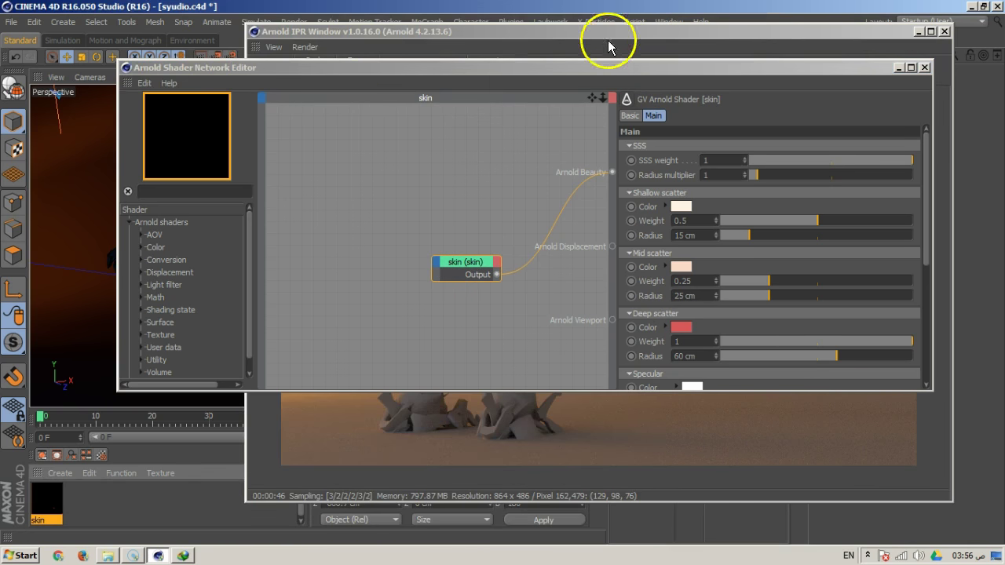
{"action": "left_click_drag", "start_coordinate": [114, 390], "coordinate": [429, 489]}
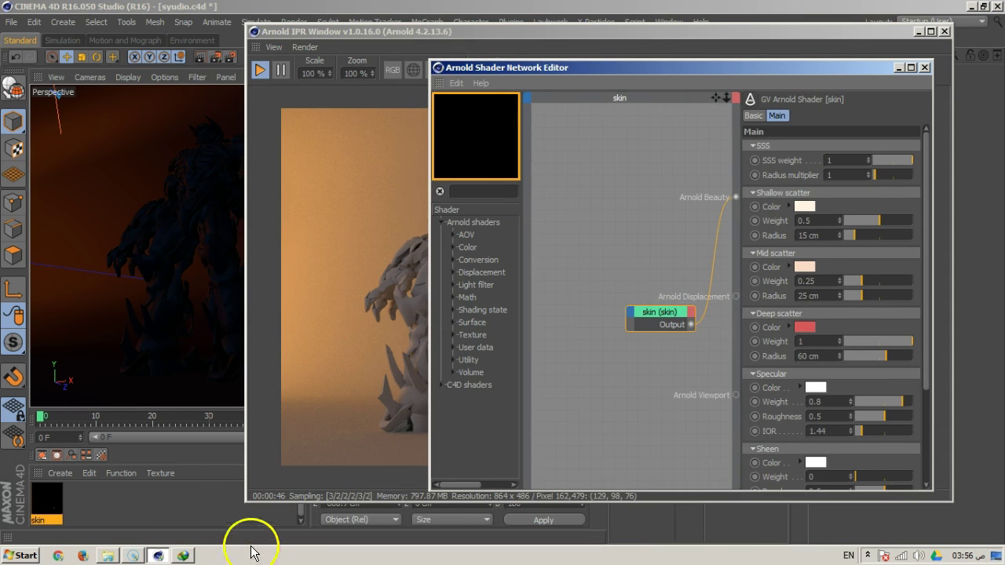
Step: Set the IPR render scale to 50 %, shrink its window and arrange it side by side with the shader network editor
{"action": "left_click", "coordinate": [314, 71]}
{"action": "type", "text": "50"}
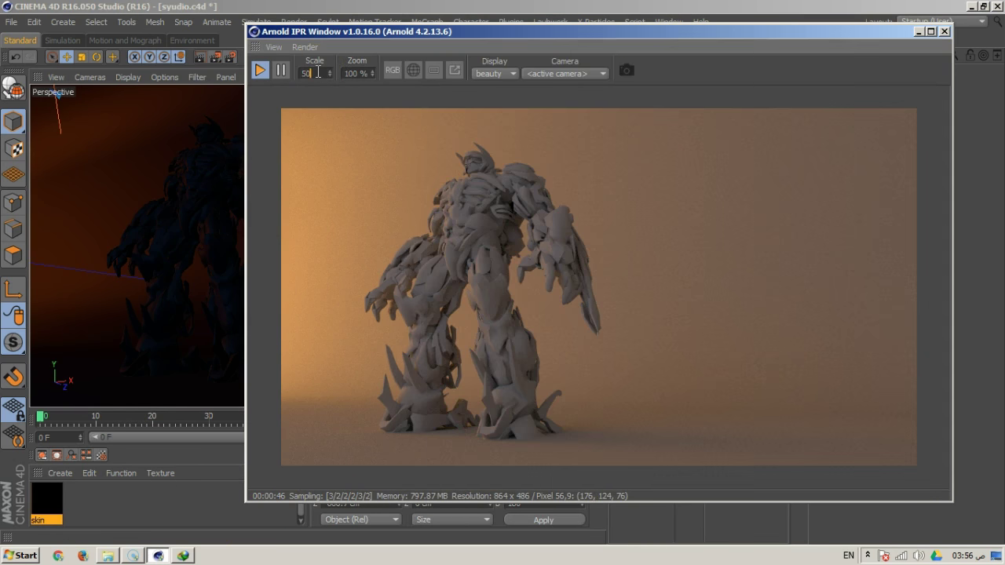
{"action": "key", "text": "Return"}
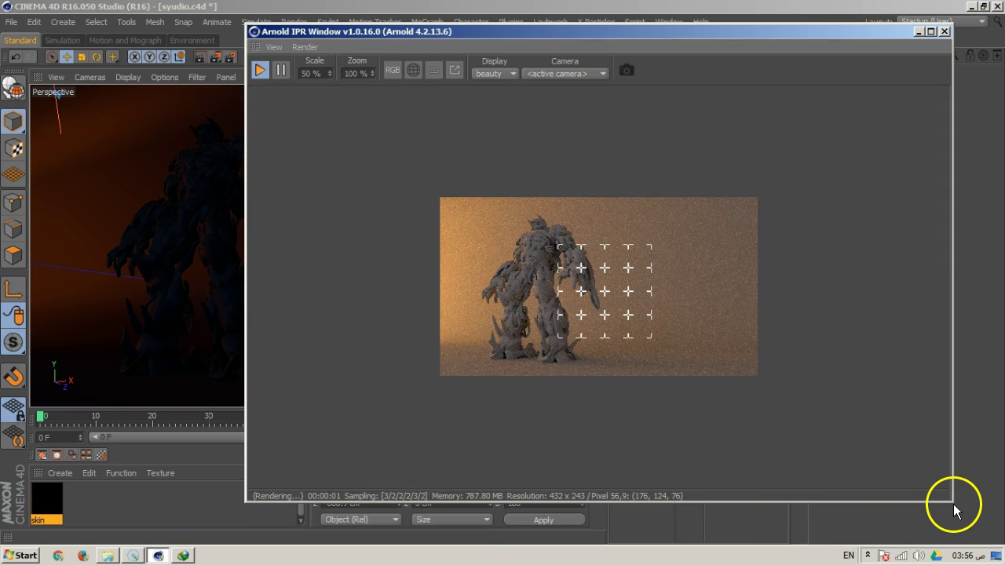
{"action": "left_click_drag", "start_coordinate": [952, 497], "coordinate": [666, 350]}
{"action": "left_click_drag", "start_coordinate": [481, 31], "coordinate": [242, 68]}
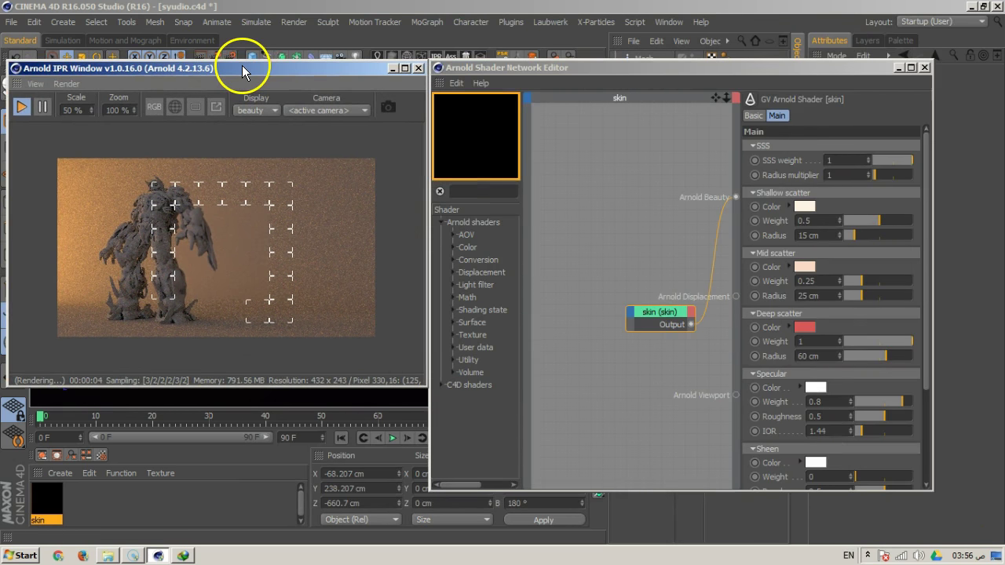
{"action": "left_click_drag", "start_coordinate": [668, 63], "coordinate": [735, 56]}
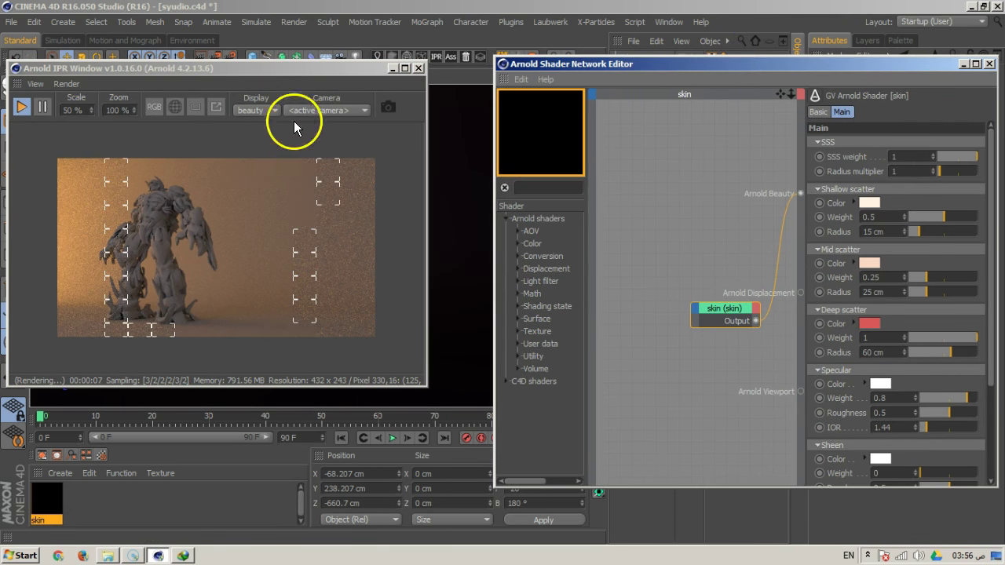
Step: Set the IPR render scale to 75 % and enlarge its window to fit the image
{"action": "left_click", "coordinate": [74, 110]}
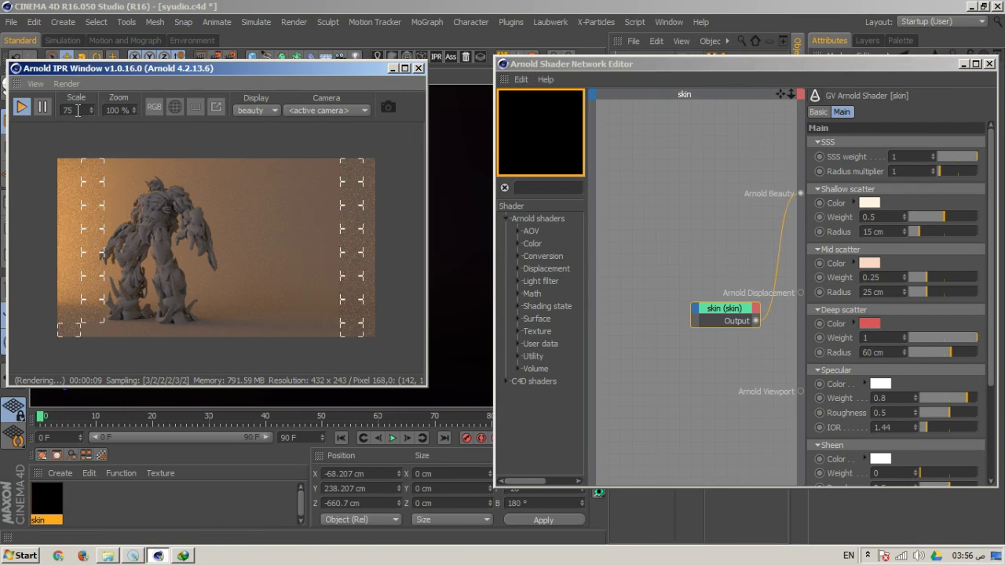
{"action": "type", "text": "75"}
{"action": "key", "text": "Return"}
{"action": "left_click_drag", "start_coordinate": [425, 386], "coordinate": [494, 451]}
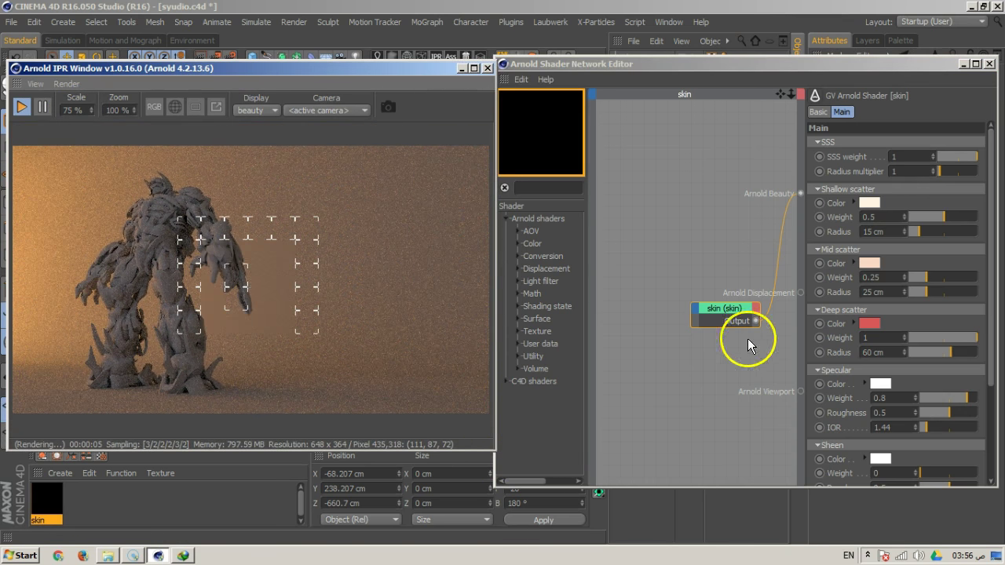
Step: Assign the skin material to the Mesh object, shifting the shader network editor to reach the object list
{"action": "left_click_drag", "start_coordinate": [710, 310], "coordinate": [685, 301]}
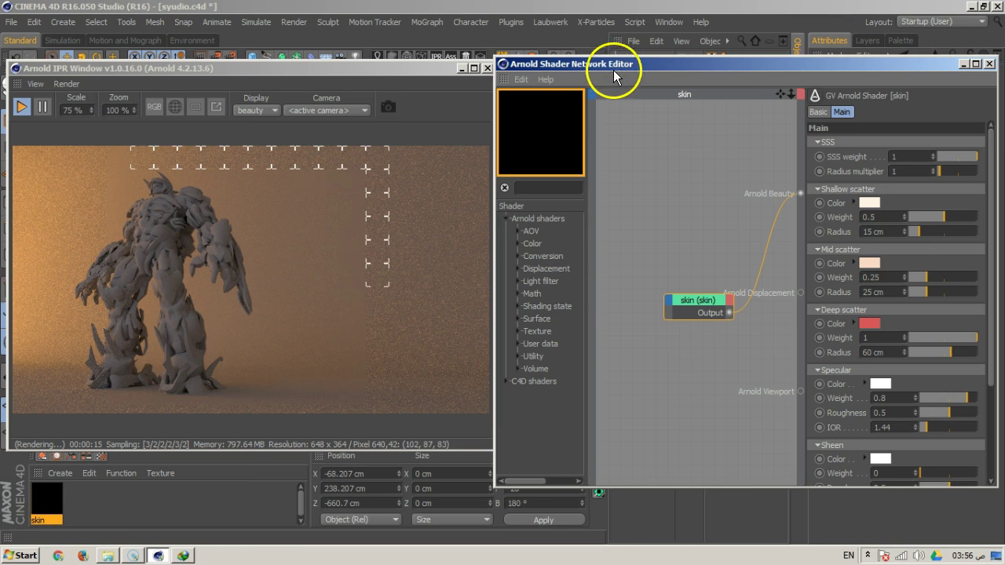
{"action": "left_click_drag", "start_coordinate": [614, 65], "coordinate": [612, 93]}
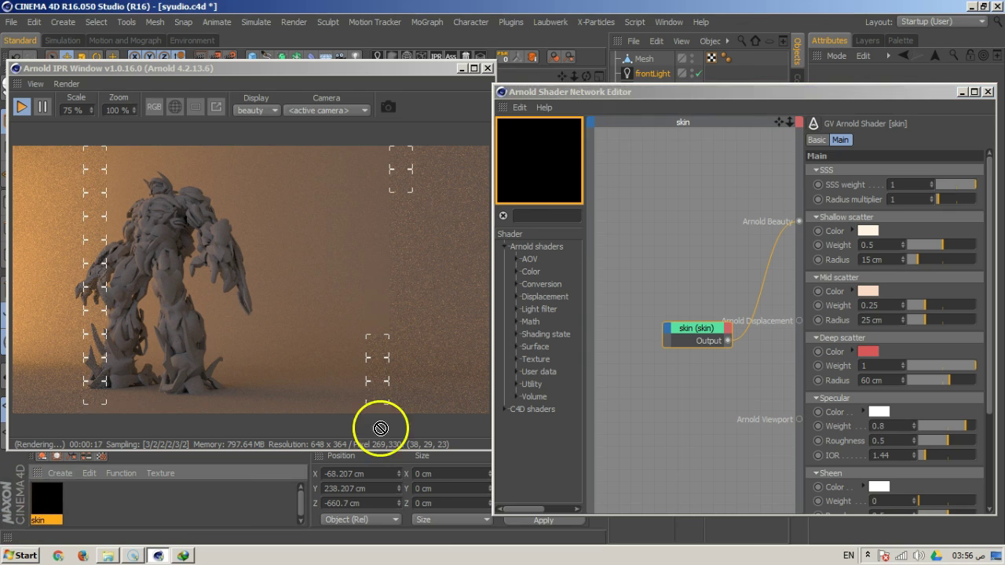
{"action": "left_click_drag", "start_coordinate": [649, 94], "coordinate": [643, 67]}
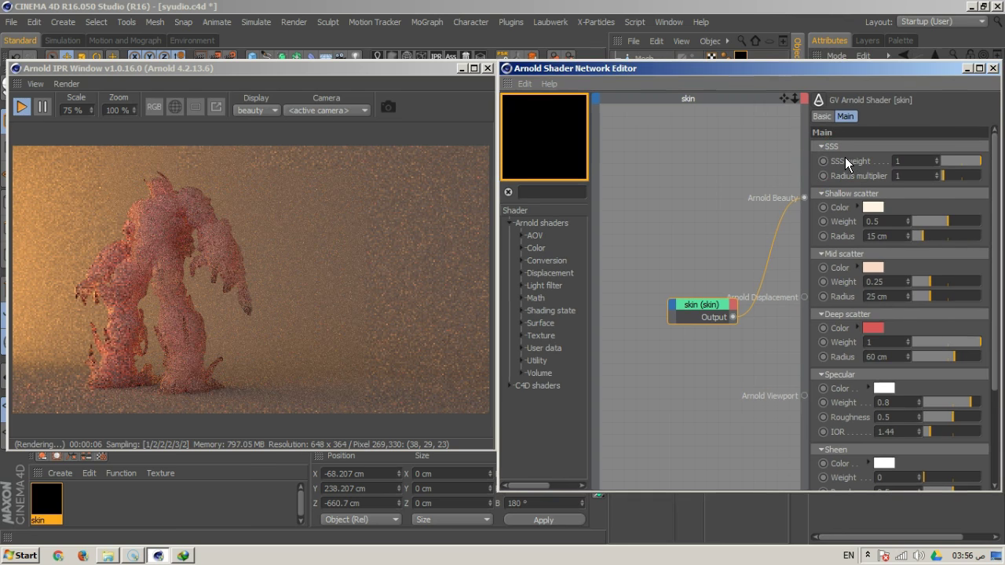
Step: Test the skin shader with an SSS weight of 0, and set the SSS weight to 0.71
{"action": "left_click", "coordinate": [841, 184]}
{"action": "left_click", "coordinate": [947, 166]}
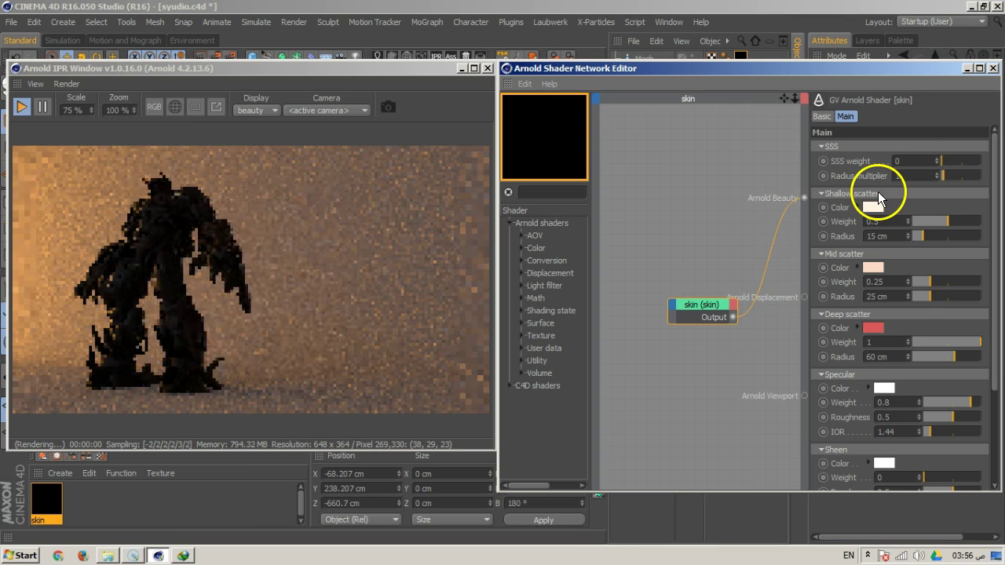
{"action": "left_click", "coordinate": [960, 162]}
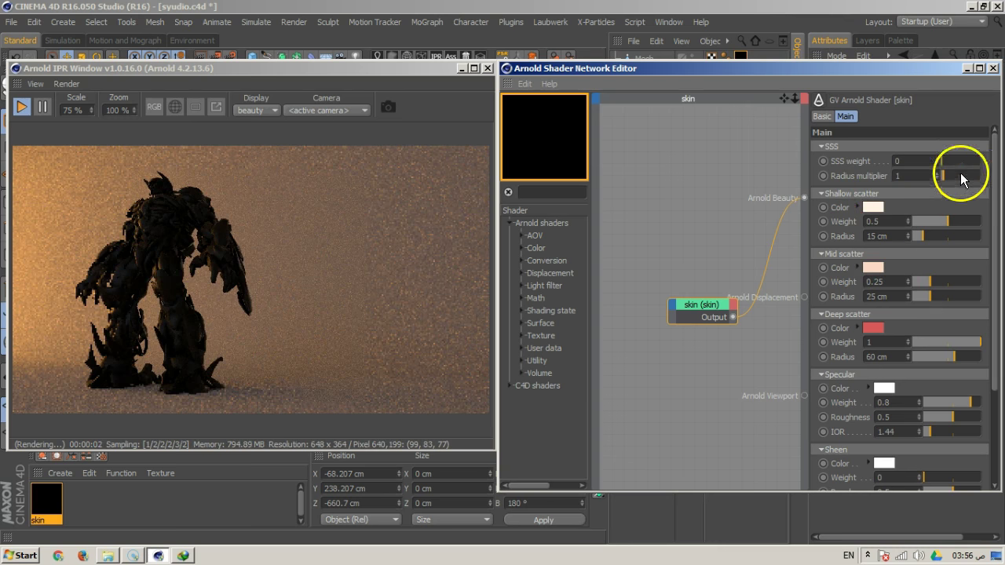
{"action": "left_click_drag", "start_coordinate": [961, 164], "coordinate": [971, 161]}
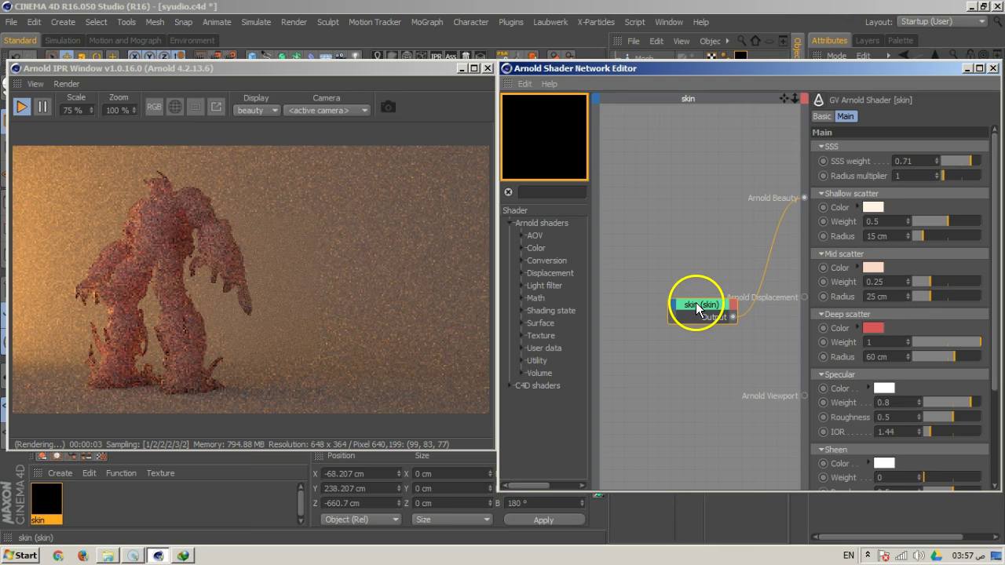
{"action": "left_click_drag", "start_coordinate": [697, 311], "coordinate": [670, 299]}
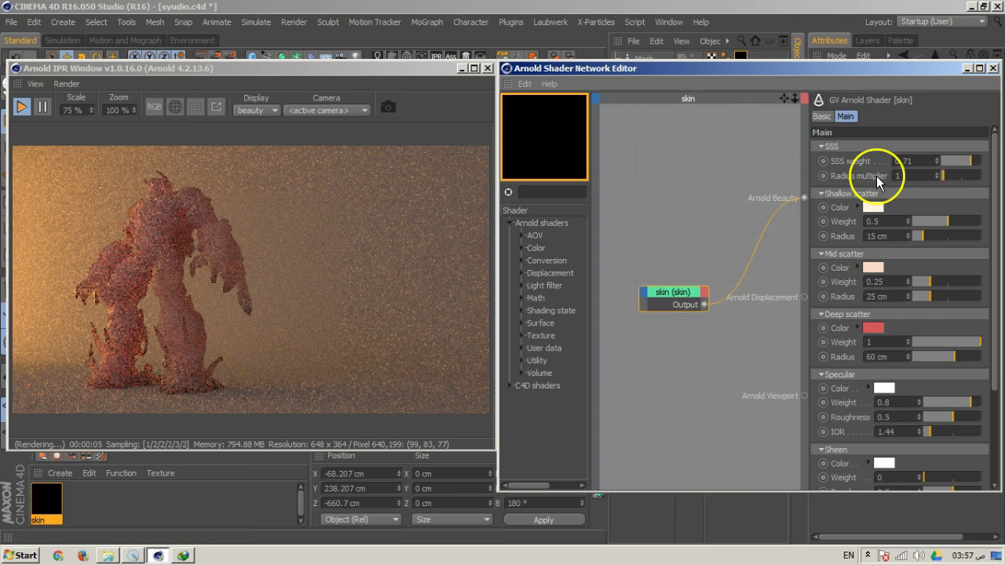
{"action": "left_click", "coordinate": [920, 175]}
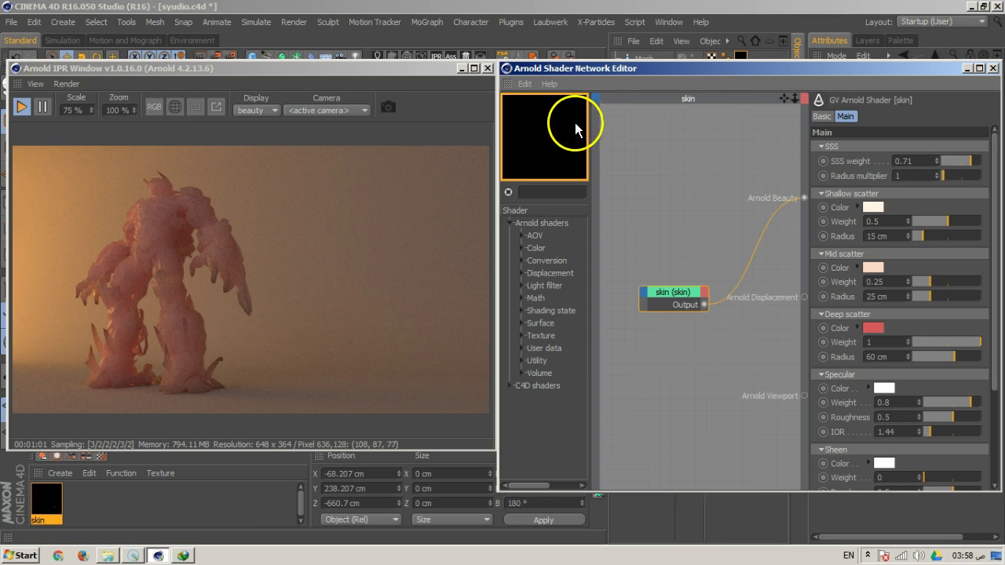
Step: Move the shader network editor aside to uncover the object list, clear the selection and show the Simulation tool palette
{"action": "left_click_drag", "start_coordinate": [602, 72], "coordinate": [1004, 66]}
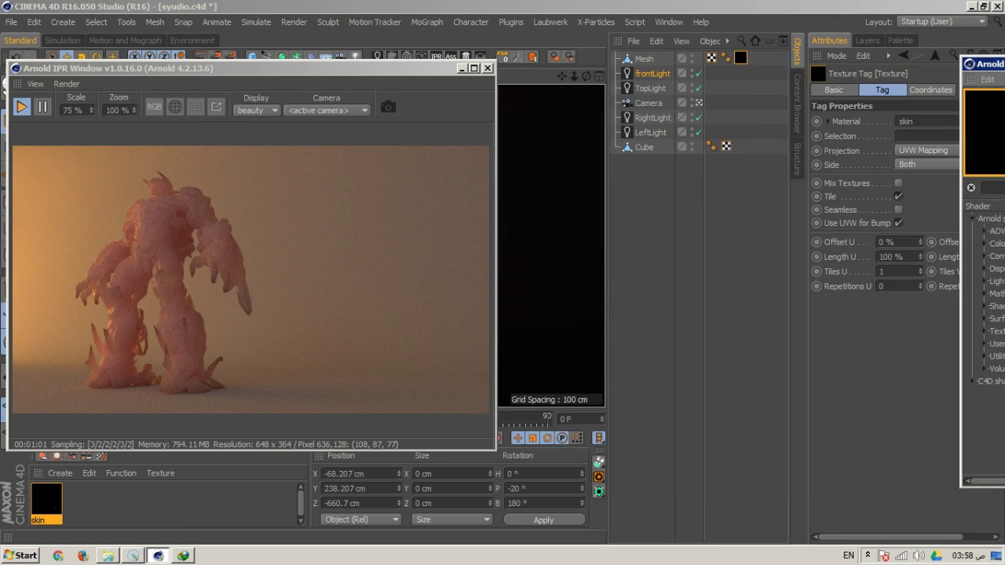
{"action": "left_click", "coordinate": [649, 208]}
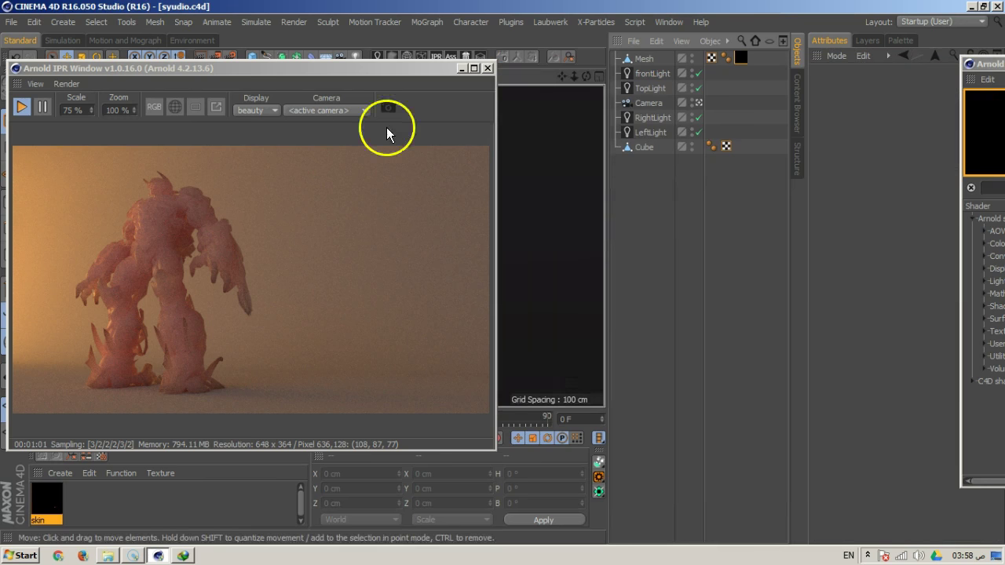
{"action": "left_click", "coordinate": [58, 41]}
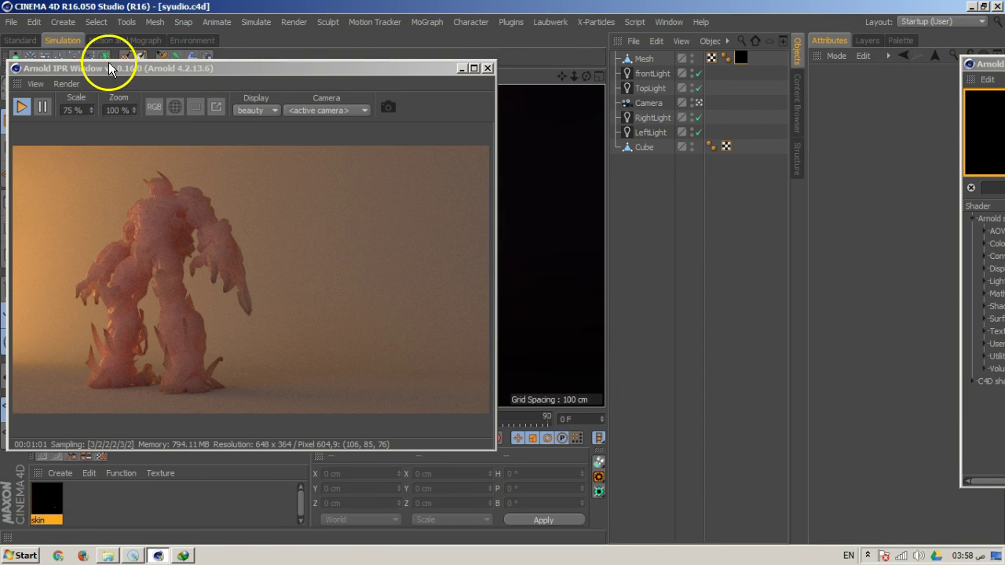
Step: Add a Cloth Surface object and nest the Mesh object under it
{"action": "left_click", "coordinate": [14, 58]}
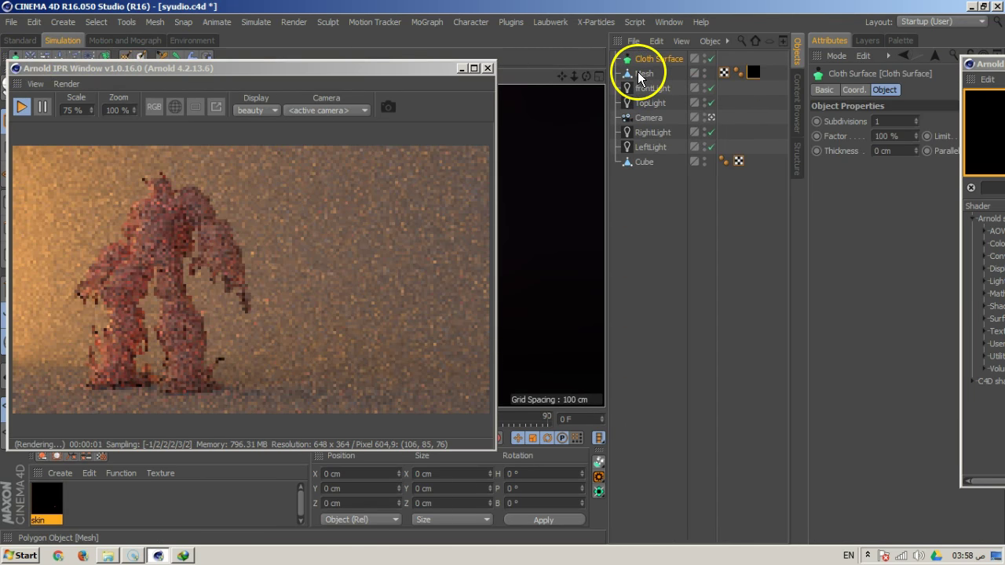
{"action": "left_click_drag", "start_coordinate": [639, 74], "coordinate": [645, 61]}
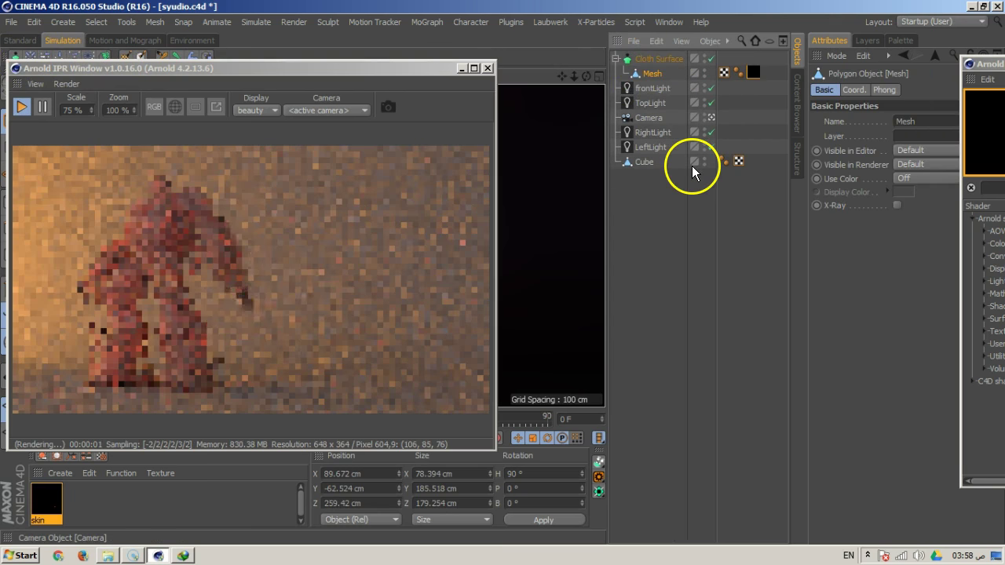
Step: Set the Cloth Surface's subdivisions to 0 and its thickness to 2 cm
{"action": "left_click", "coordinate": [660, 59]}
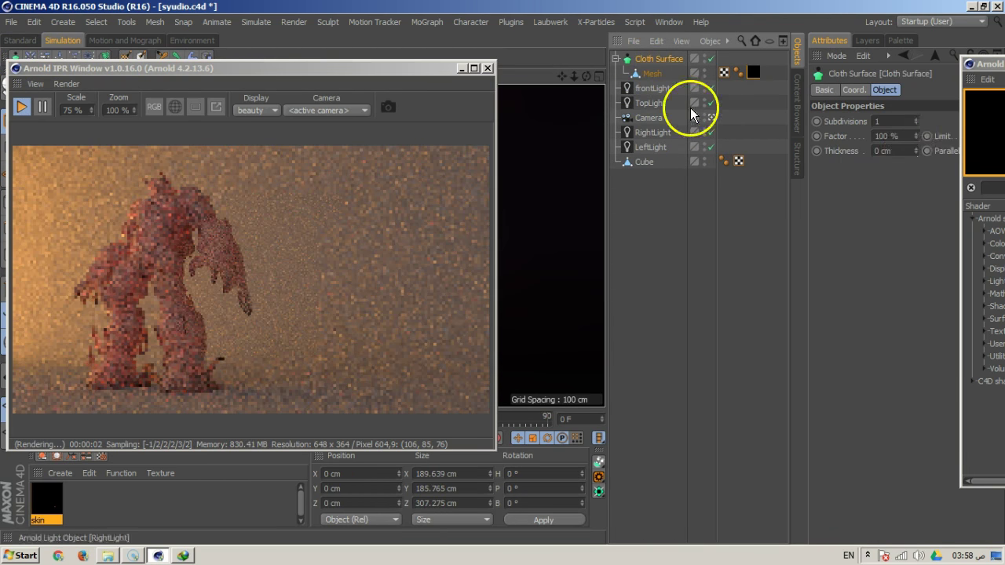
{"action": "left_click", "coordinate": [916, 124]}
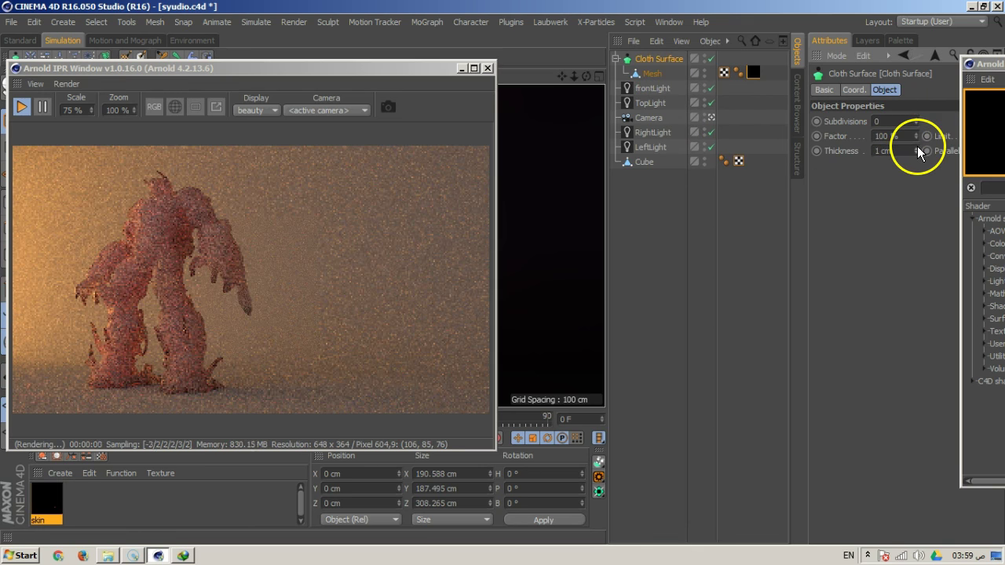
{"action": "left_click", "coordinate": [917, 148]}
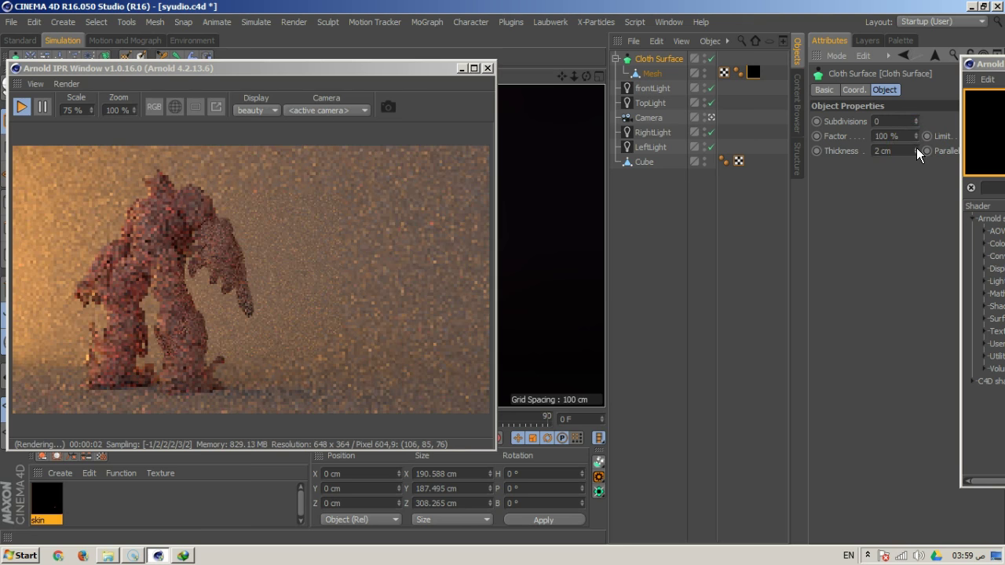
{"action": "left_click", "coordinate": [916, 147]}
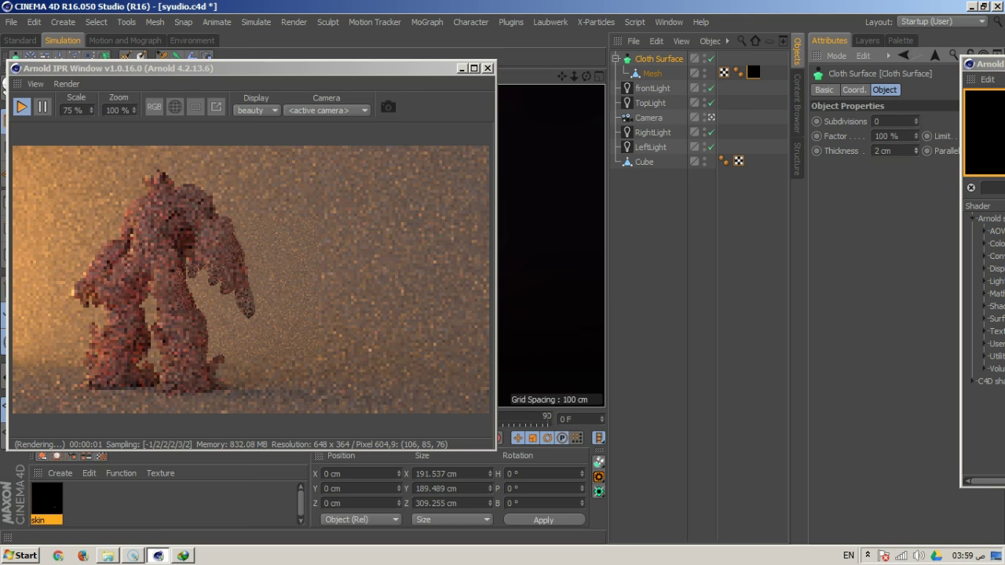
Step: Bring the shader network editor back fully into view beside the IPR render and inspect the thickened robot
{"action": "left_click_drag", "start_coordinate": [982, 64], "coordinate": [784, 60]}
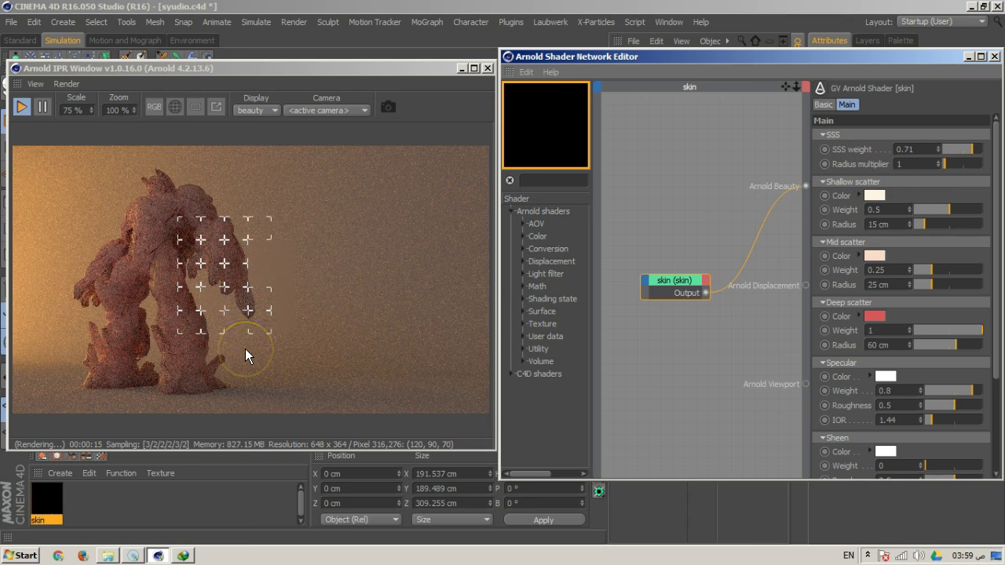
{"action": "left_click", "coordinate": [188, 233]}
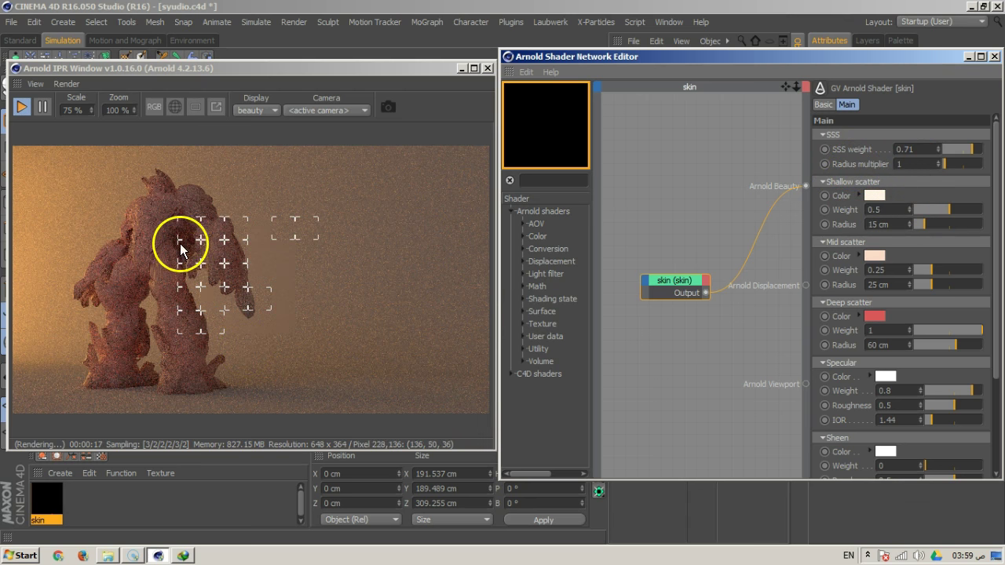
{"action": "left_click_drag", "start_coordinate": [154, 242], "coordinate": [181, 348]}
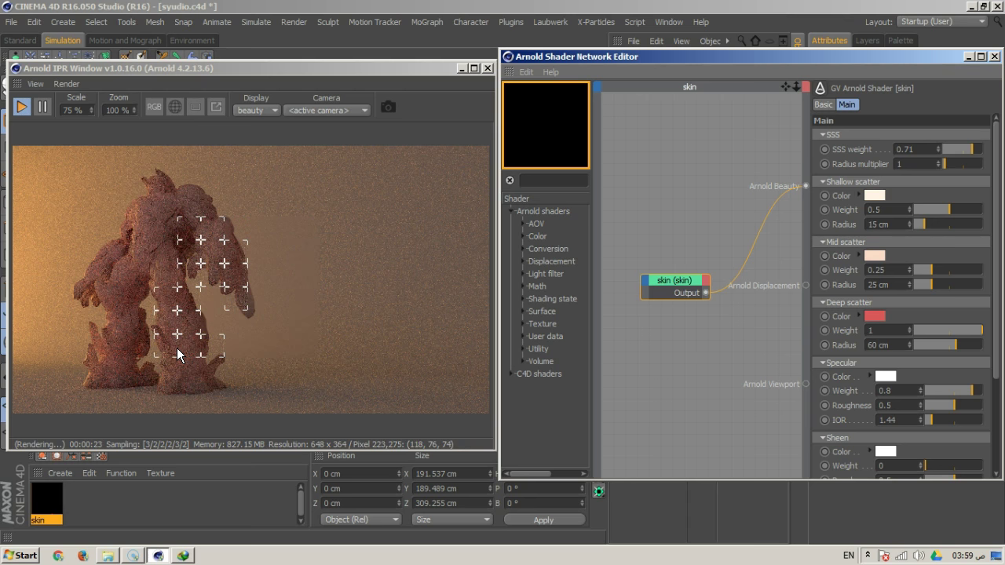
{"action": "left_click_drag", "start_coordinate": [176, 348], "coordinate": [883, 195]}
Step: Set the skin shader's radius multiplier to 0.5 and its SSS weight to 1
{"action": "left_click", "coordinate": [906, 163]}
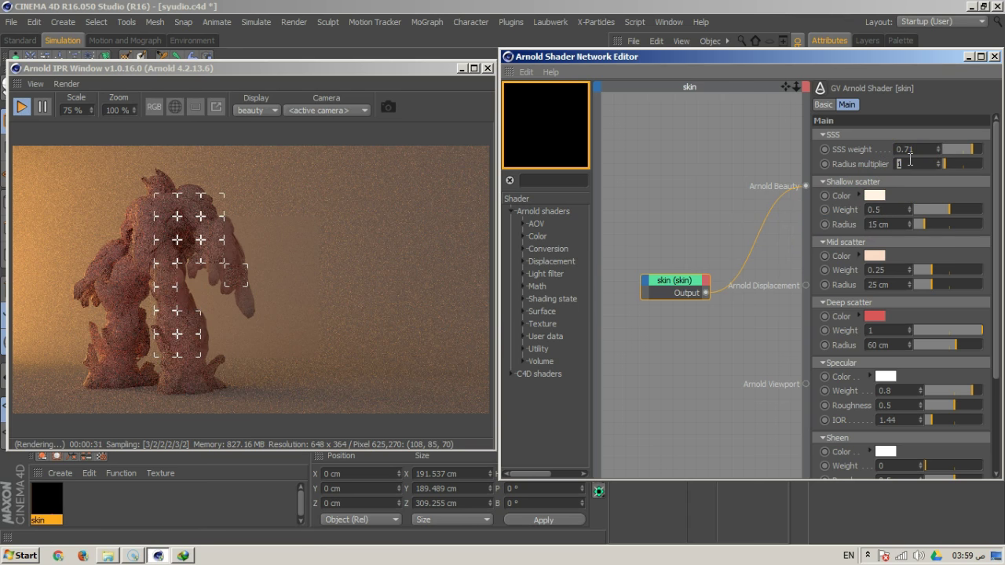
{"action": "key", "text": "Return"}
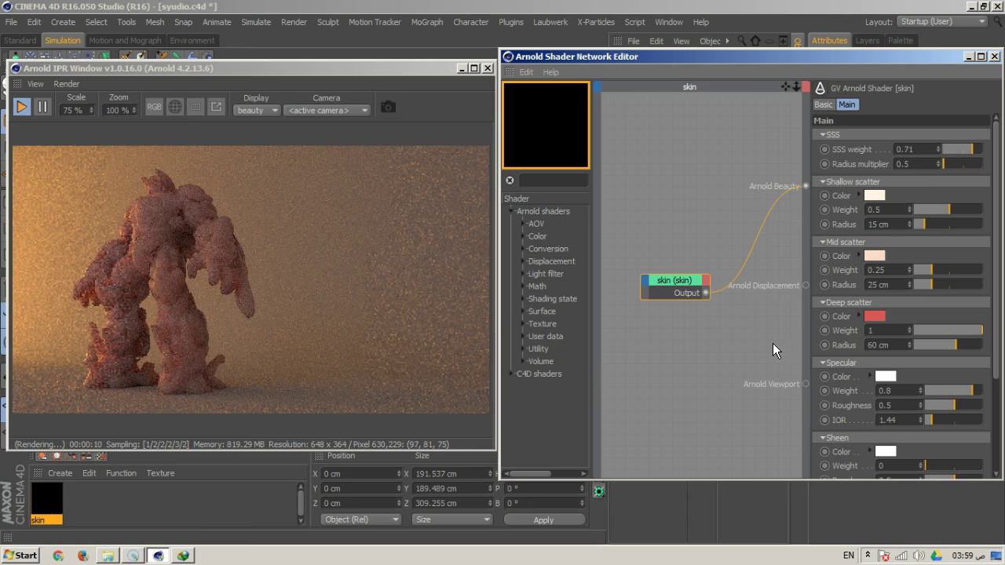
{"action": "left_click_drag", "start_coordinate": [943, 150], "coordinate": [987, 152]}
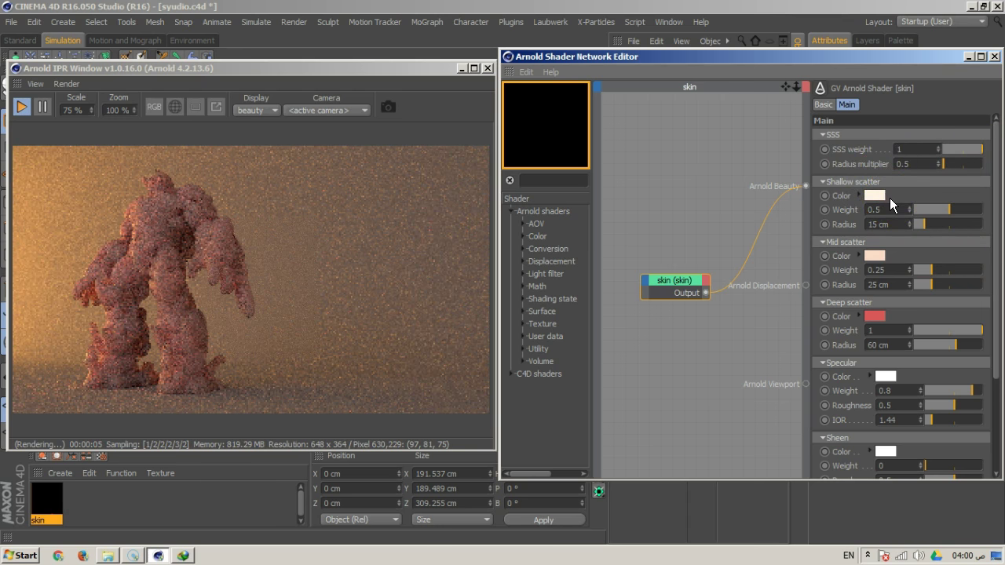
Step: Set the weight and radius of both the mid scatter and the deep scatter to 0
{"action": "left_click_drag", "start_coordinate": [834, 58], "coordinate": [810, 39]}
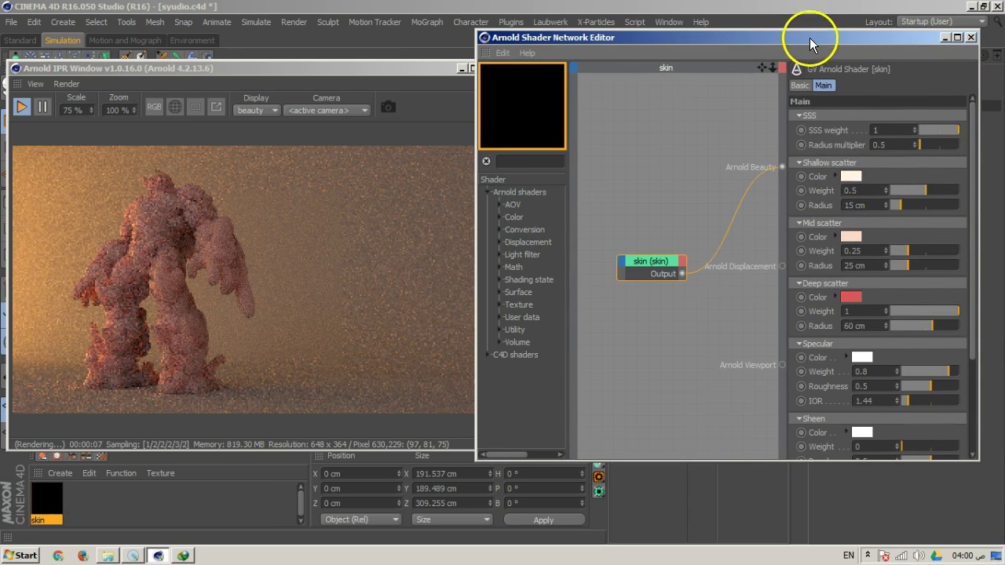
{"action": "left_click_drag", "start_coordinate": [907, 248], "coordinate": [834, 249]}
{"action": "left_click_drag", "start_coordinate": [906, 264], "coordinate": [891, 265]}
{"action": "left_click_drag", "start_coordinate": [939, 313], "coordinate": [828, 328]}
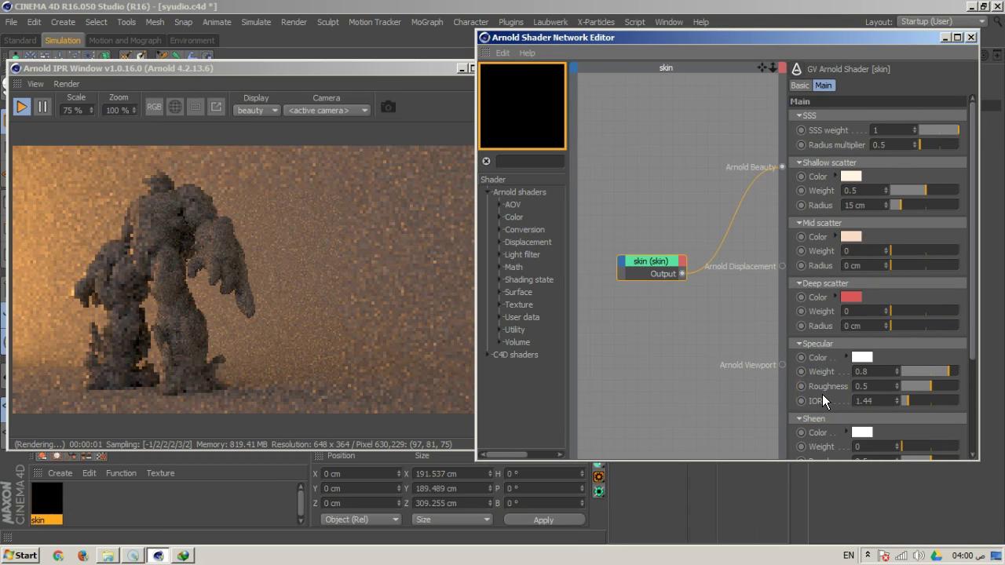
Step: Set the skin shader's specular weight and IOR to 0, and its sheen IOR to 0
{"action": "middle_click_drag", "start_coordinate": [874, 355], "coordinate": [904, 244]}
{"action": "left_click_drag", "start_coordinate": [944, 266], "coordinate": [906, 339]}
{"action": "left_click_drag", "start_coordinate": [900, 302], "coordinate": [870, 375]}
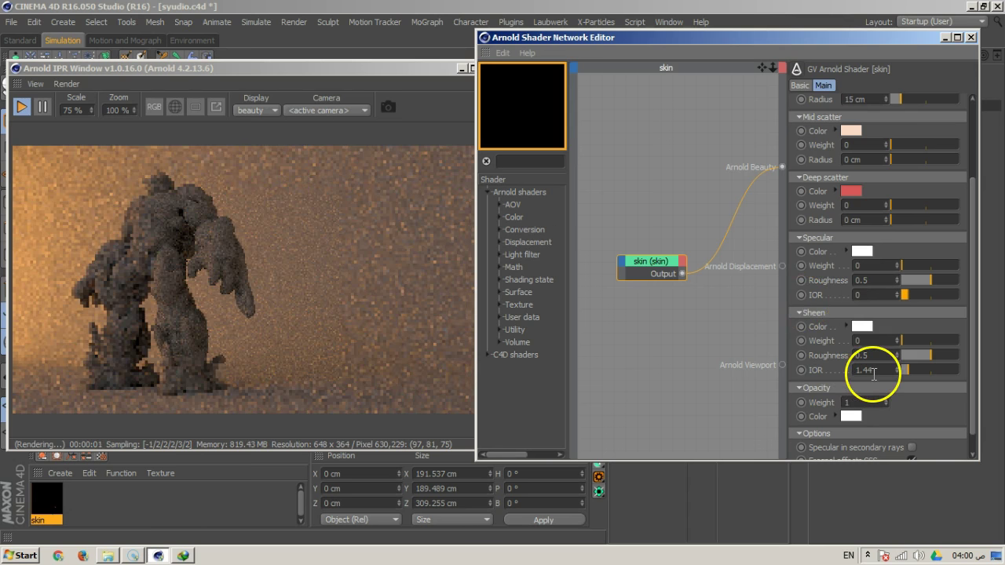
{"action": "type", "text": "0"}
{"action": "key", "text": "Return"}
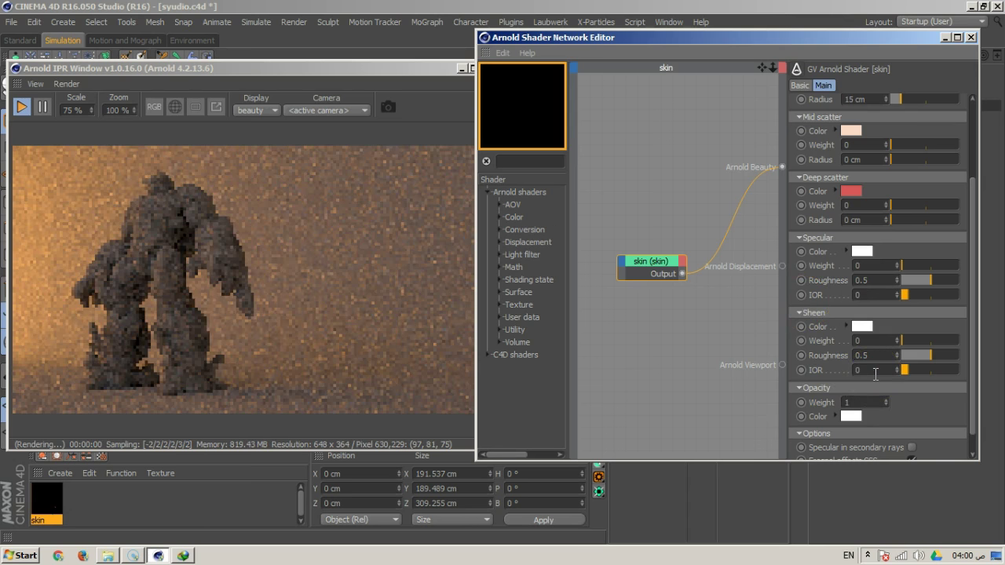
{"action": "scroll", "coordinate": [925, 424], "scroll_direction": "up", "scroll_amount": 5}
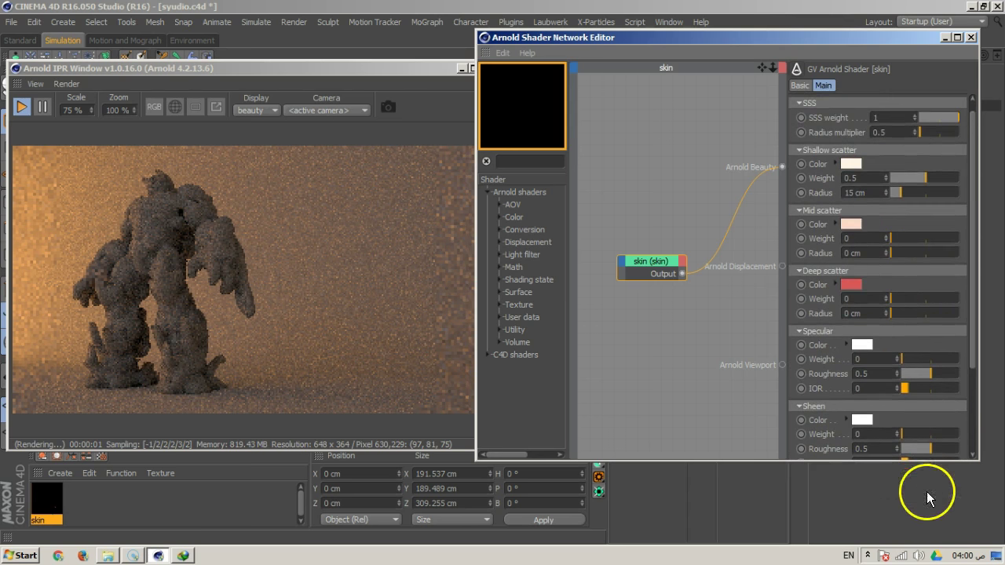
{"action": "scroll", "coordinate": [915, 165], "scroll_direction": "up", "scroll_amount": 1}
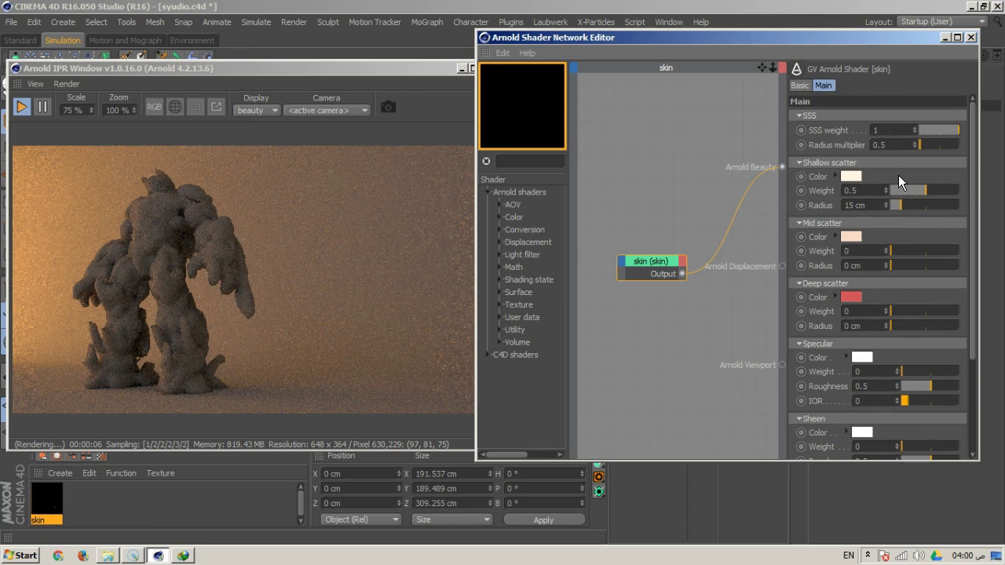
Step: Set the shallow scatter radius to 0.5 cm
{"action": "left_click", "coordinate": [929, 239]}
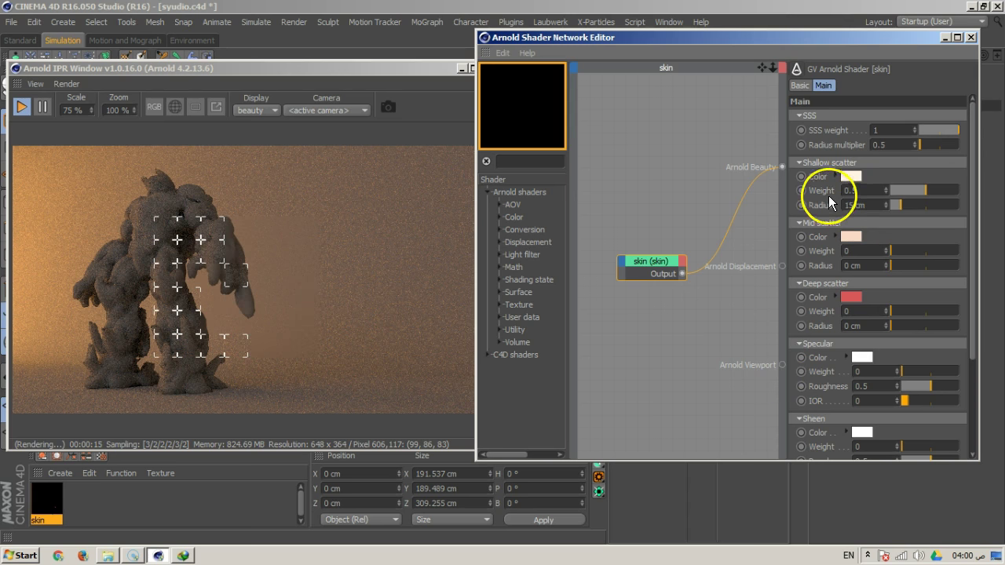
{"action": "double_click", "coordinate": [864, 205]}
{"action": "type", "text": "15"}
{"action": "key", "text": "Return"}
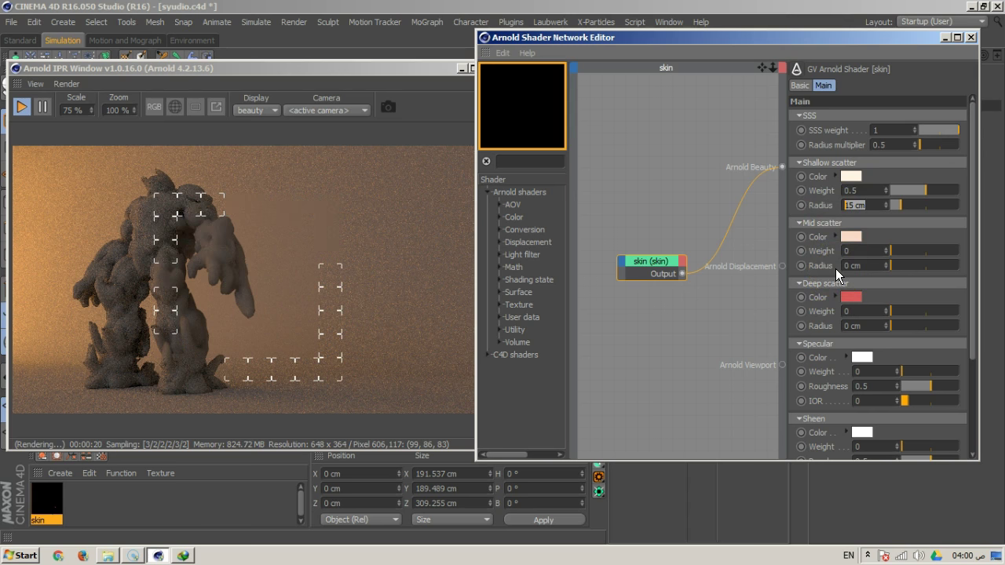
{"action": "type", "text": "0.5"}
{"action": "key", "text": "Return"}
{"action": "left_click", "coordinate": [755, 274]}
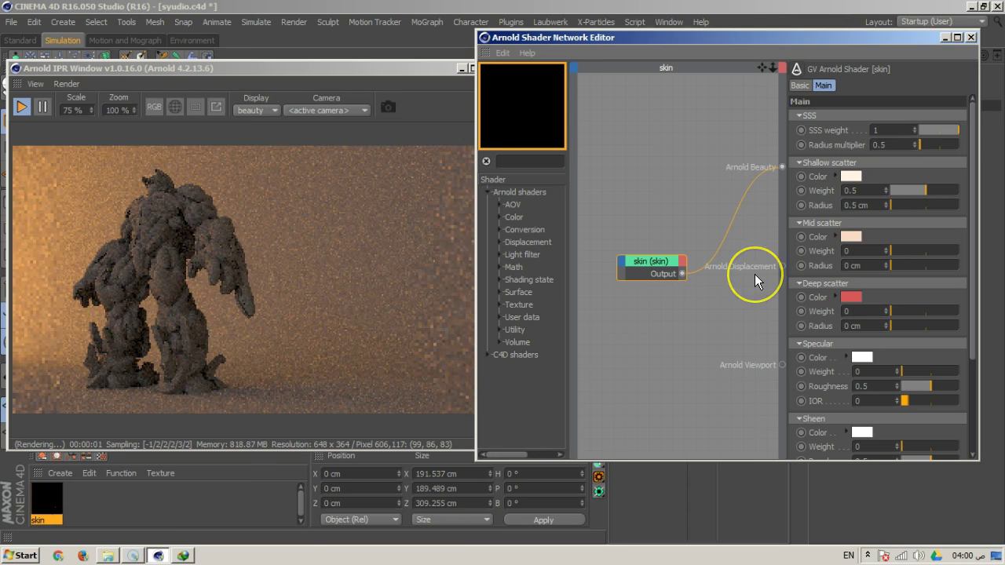
{"action": "left_click", "coordinate": [246, 299]}
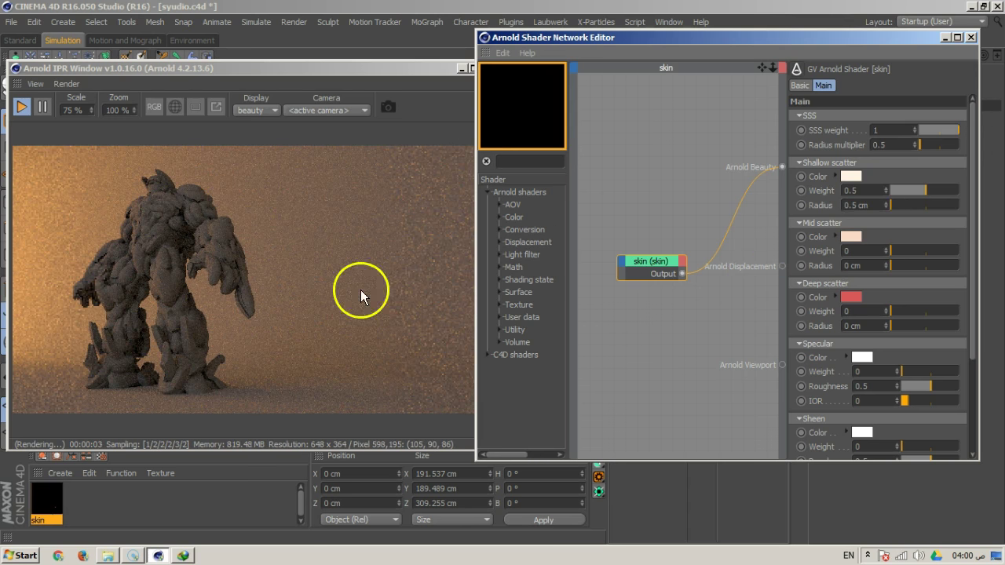
Step: Raise the shallow scatter weight to 0.74 and inspect the robot in the IPR render
{"action": "left_click_drag", "start_coordinate": [906, 193], "coordinate": [942, 195]}
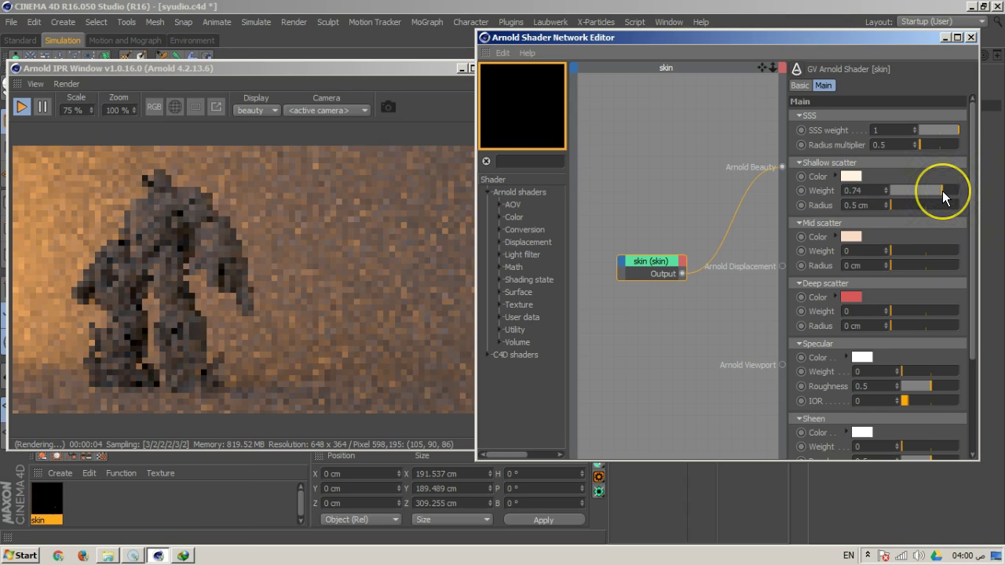
{"action": "mouse_move", "coordinate": [350, 350]}
{"action": "left_mouse_down"}
{"action": "mouse_move", "coordinate": [215, 258]}
{"action": "mouse_move", "coordinate": [214, 234]}
{"action": "mouse_move", "coordinate": [133, 274]}
{"action": "left_mouse_up"}
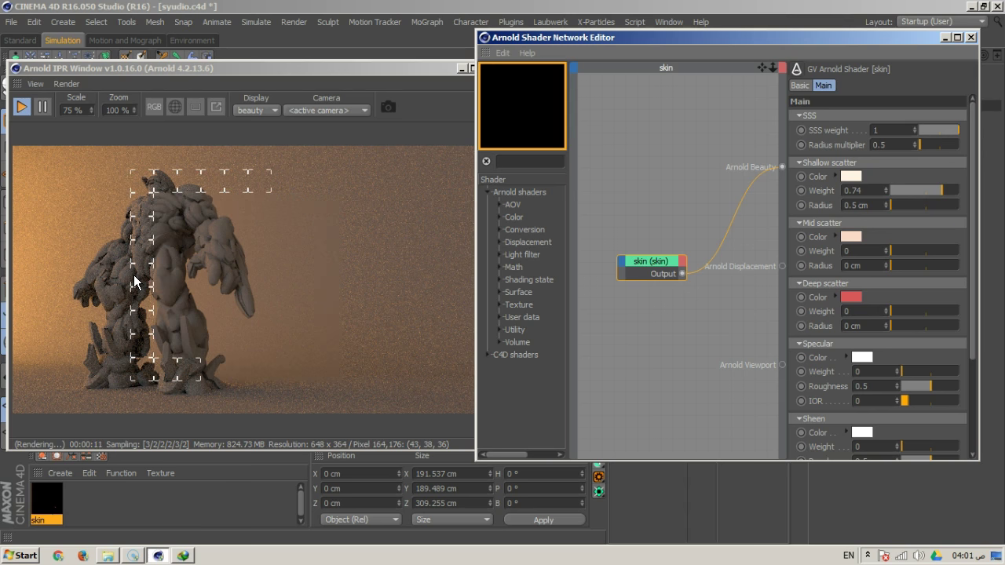
{"action": "left_click", "coordinate": [194, 296]}
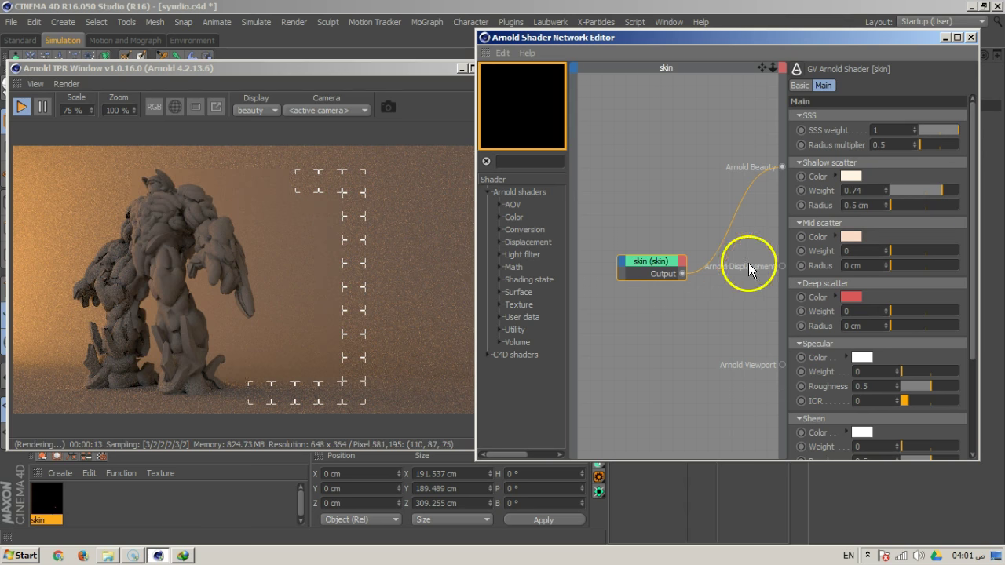
Step: Change the shallow scatter color to a very pale green and set its weight to 0.68
{"action": "left_click", "coordinate": [851, 176]}
{"action": "left_click_drag", "start_coordinate": [830, 123], "coordinate": [803, 128]}
{"action": "left_click", "coordinate": [840, 248]}
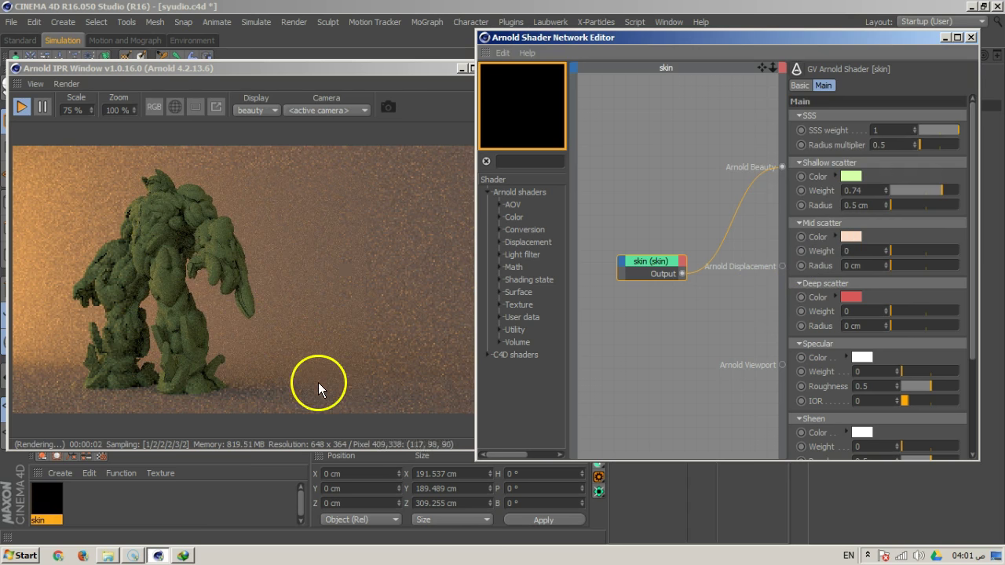
{"action": "left_click", "coordinate": [852, 177]}
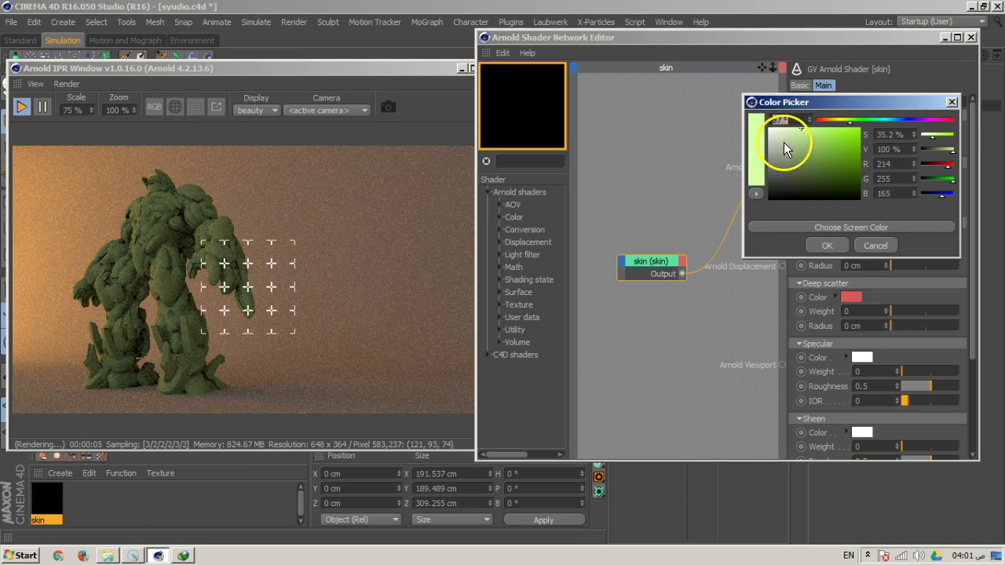
{"action": "left_click", "coordinate": [825, 244]}
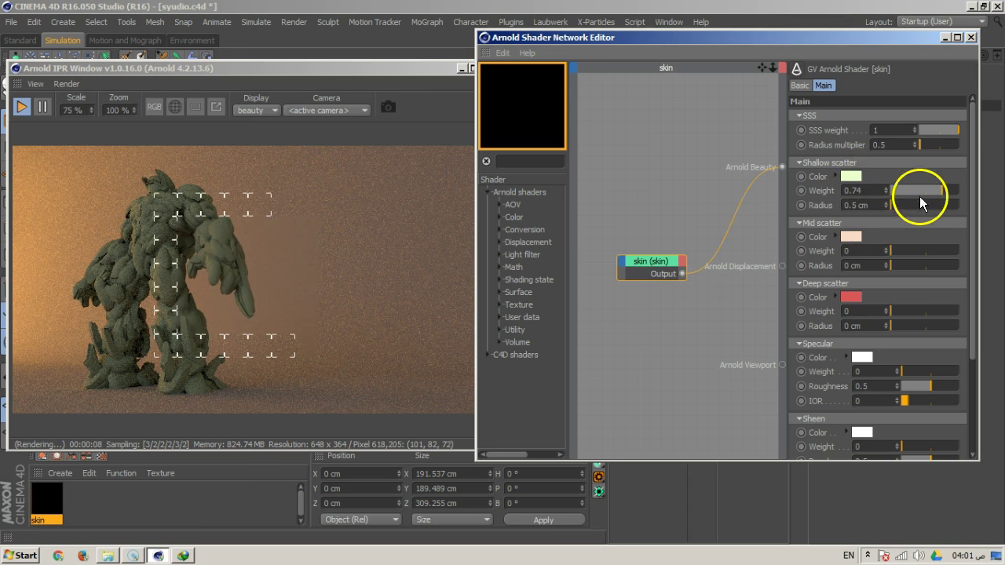
{"action": "mouse_move", "coordinate": [941, 191]}
{"action": "left_mouse_down"}
{"action": "mouse_move", "coordinate": [907, 189]}
{"action": "mouse_move", "coordinate": [941, 189]}
{"action": "mouse_move", "coordinate": [924, 193]}
{"action": "left_mouse_up"}
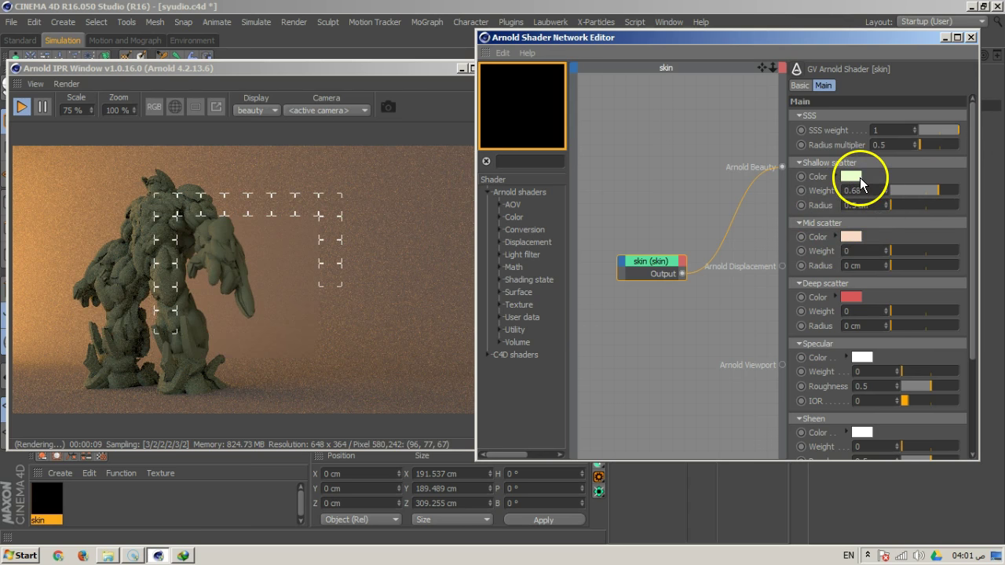
Step: Change the mid scatter color to a light yellow-green (RGB 205, 255, 112)
{"action": "left_click", "coordinate": [854, 241]}
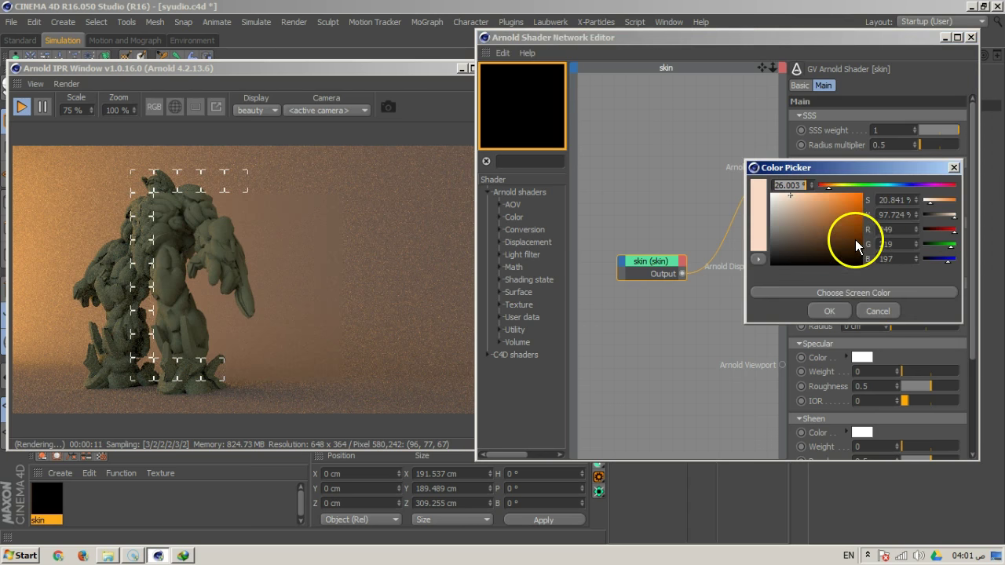
{"action": "mouse_move", "coordinate": [833, 186]}
{"action": "left_mouse_down"}
{"action": "mouse_move", "coordinate": [852, 190]}
{"action": "mouse_move", "coordinate": [810, 194]}
{"action": "mouse_move", "coordinate": [822, 191]}
{"action": "left_mouse_up"}
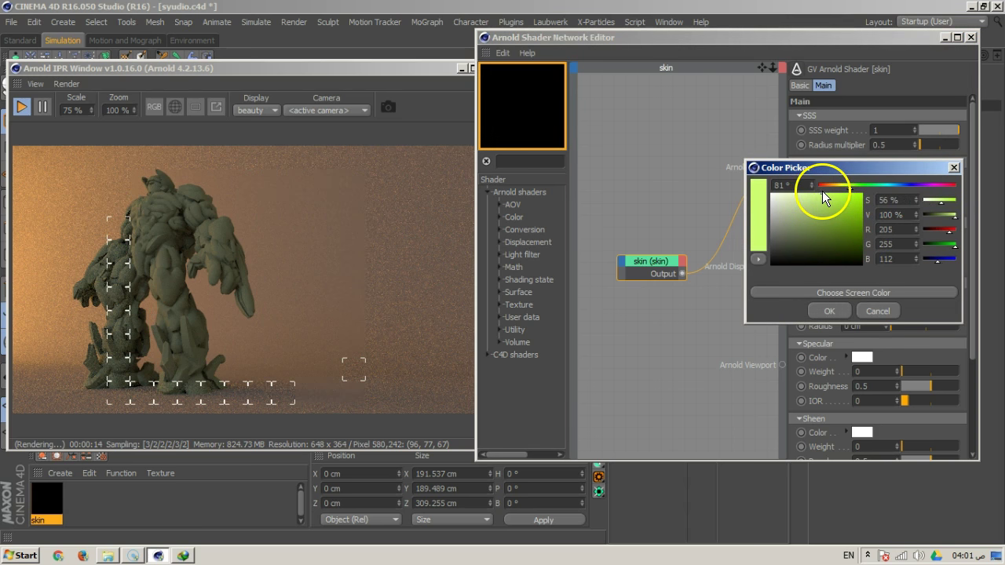
{"action": "left_click", "coordinate": [822, 311]}
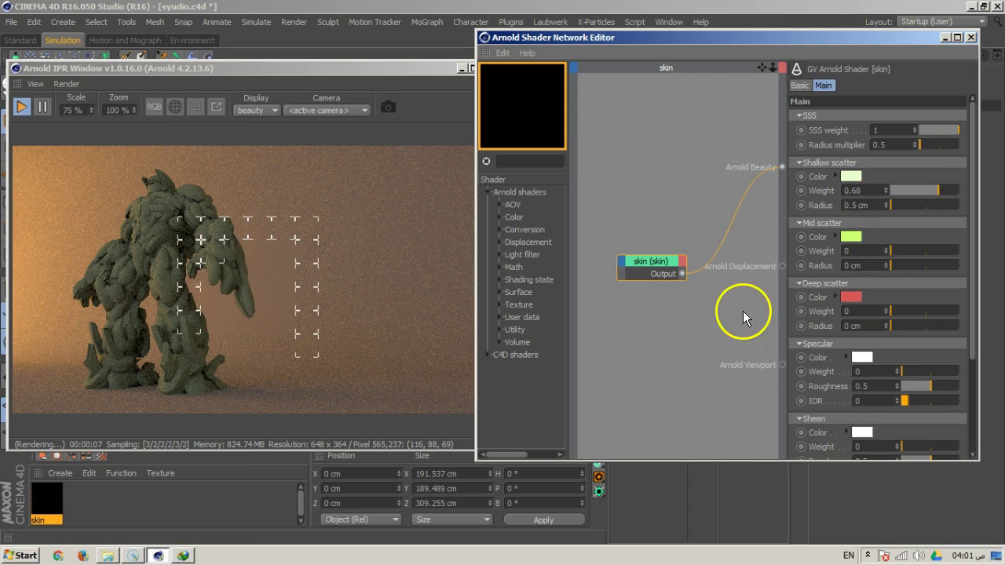
Step: Set the mid scatter radius to 1 cm and its weight to 0.62
{"action": "left_click", "coordinate": [870, 266]}
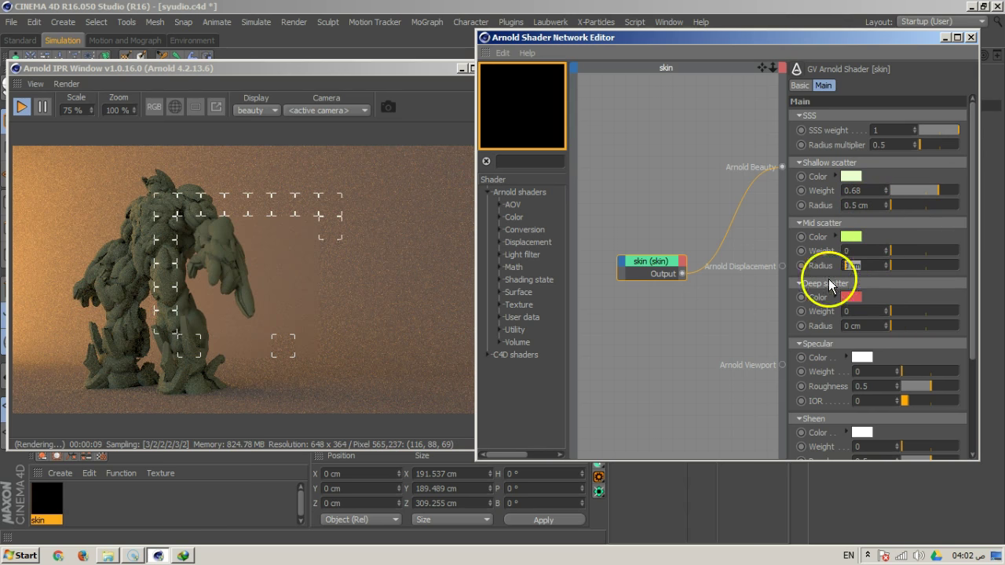
{"action": "type", "text": "1"}
{"action": "left_click", "coordinate": [849, 297]}
{"action": "left_click_drag", "start_coordinate": [892, 253], "coordinate": [912, 253]}
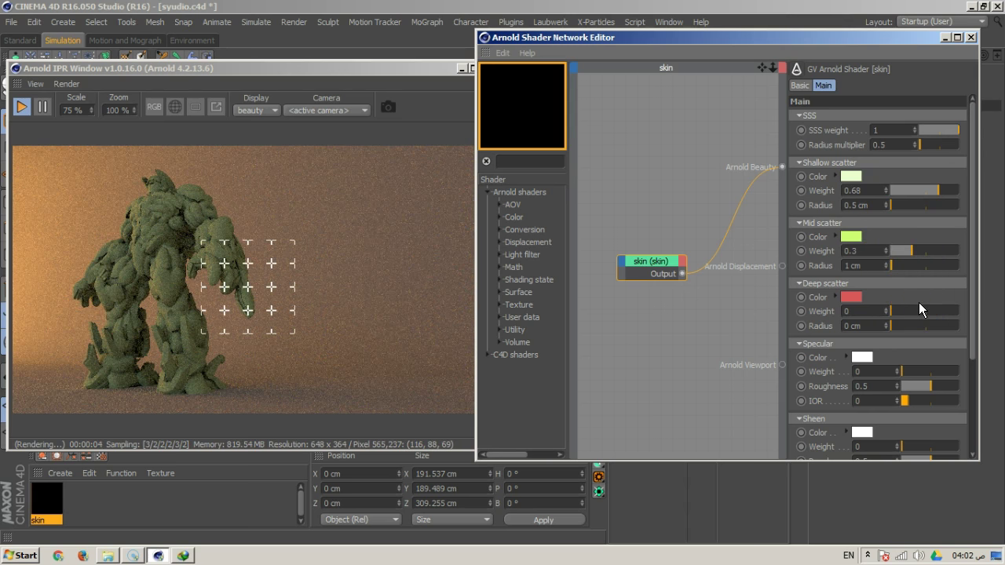
{"action": "left_click", "coordinate": [925, 262]}
{"action": "left_click_drag", "start_coordinate": [913, 259], "coordinate": [922, 252]}
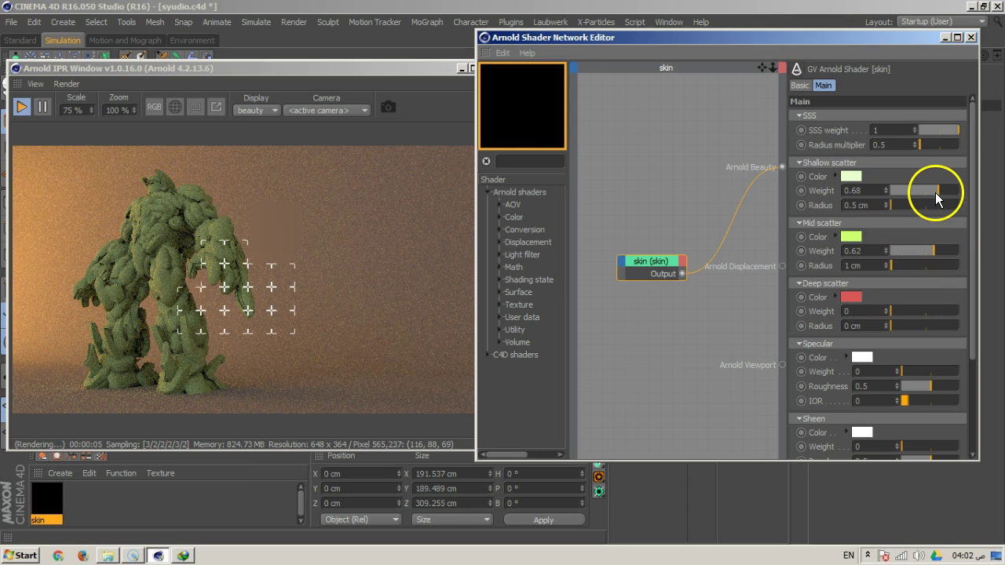
Step: Lower the shallow scatter weight to 0.26
{"action": "left_click_drag", "start_coordinate": [935, 192], "coordinate": [912, 196]}
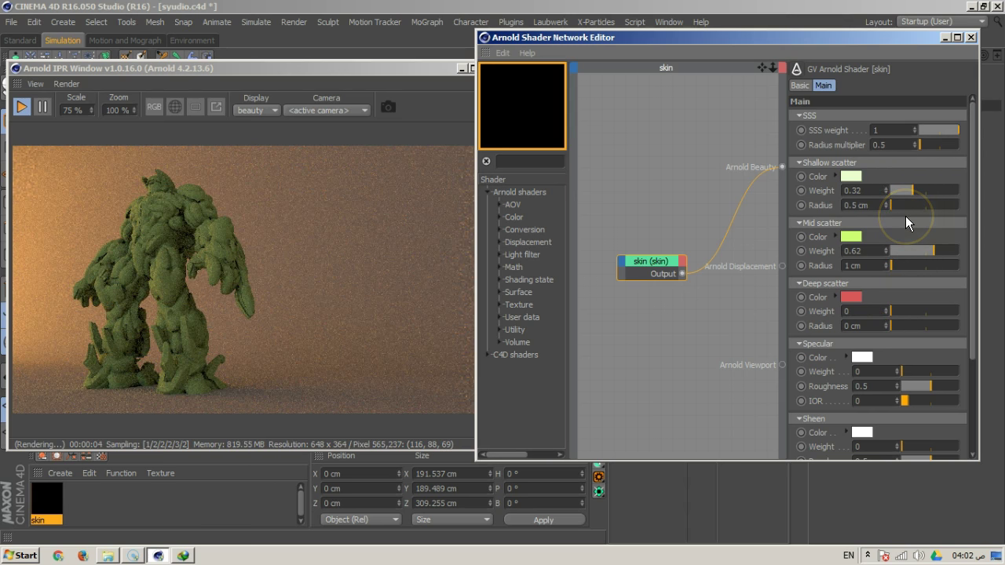
{"action": "left_click_drag", "start_coordinate": [917, 251], "coordinate": [917, 251]}
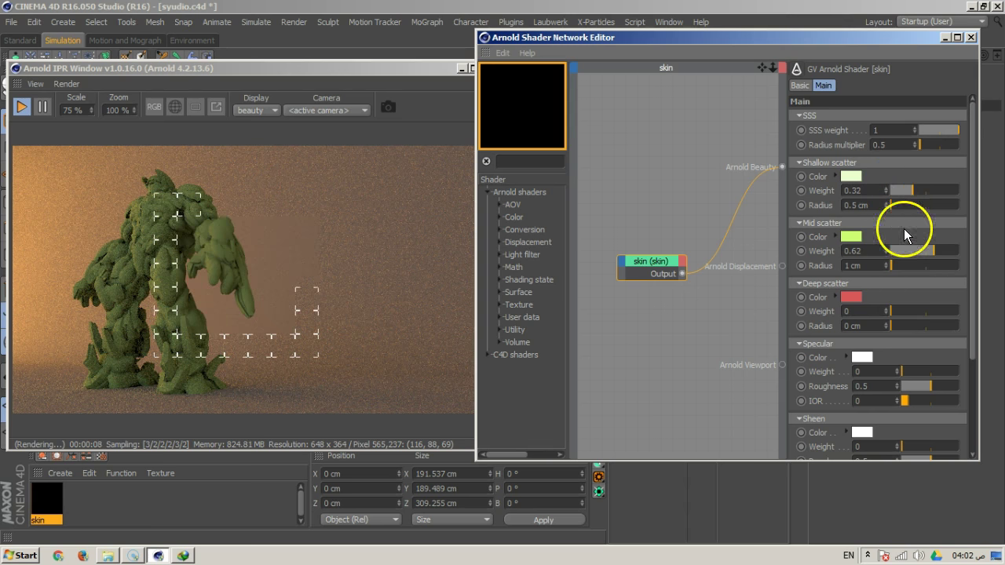
{"action": "left_click_drag", "start_coordinate": [912, 192], "coordinate": [908, 192]}
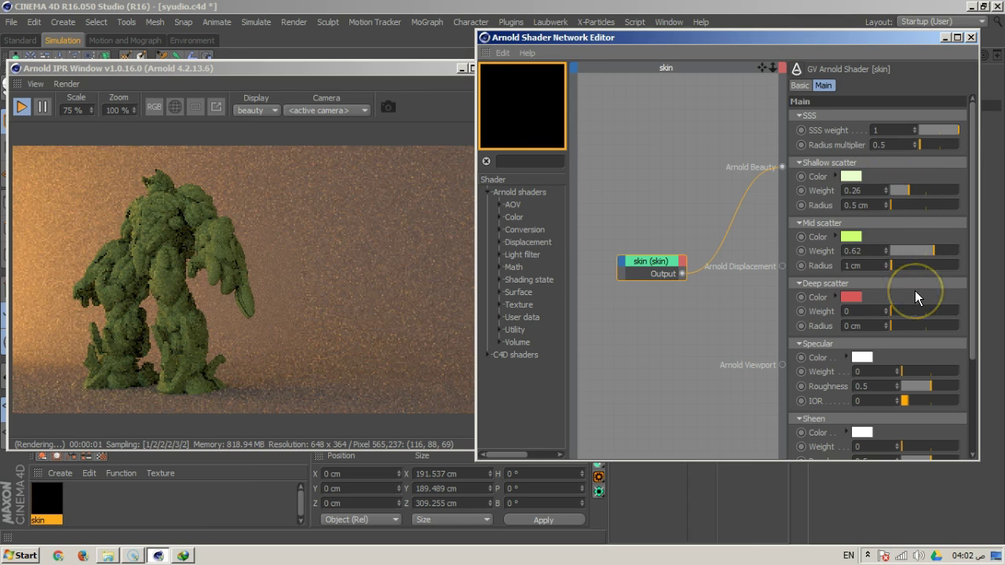
{"action": "left_click_drag", "start_coordinate": [858, 197], "coordinate": [829, 165]}
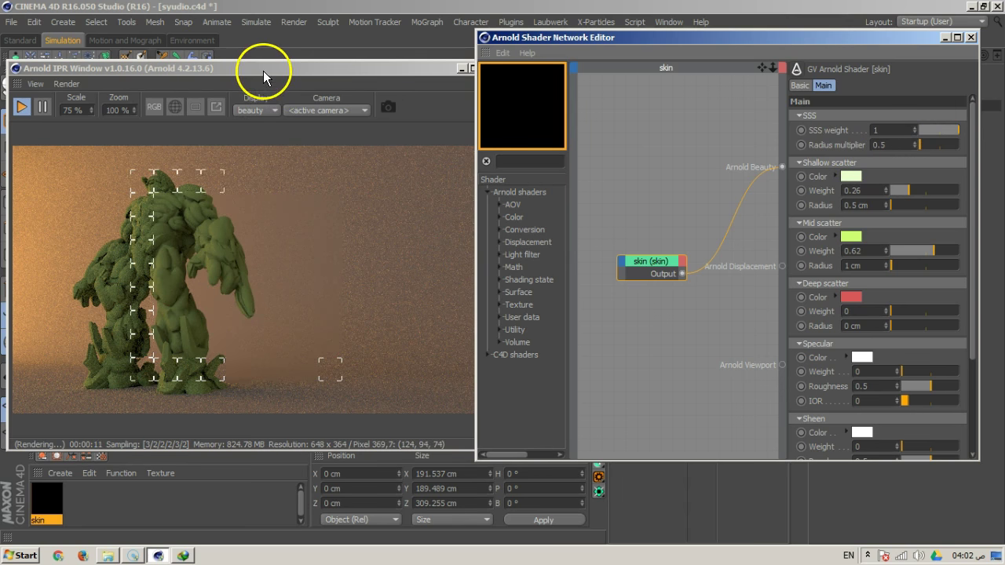
Step: Move the IPR and shader editor windows off the viewport and frame the robot's torso and arms closely in the perspective view
{"action": "left_click_drag", "start_coordinate": [263, 70], "coordinate": [580, 332]}
{"action": "left_click_drag", "start_coordinate": [601, 37], "coordinate": [750, 164]}
{"action": "scroll", "coordinate": [502, 272], "scroll_direction": "up", "scroll_amount": 8}
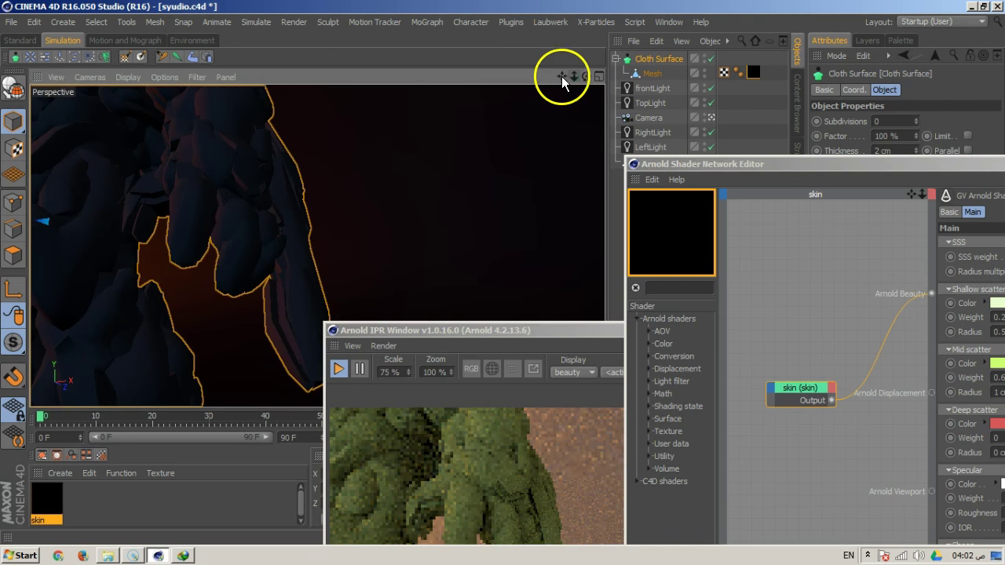
{"action": "scroll", "coordinate": [502, 273], "scroll_direction": "down", "scroll_amount": 1}
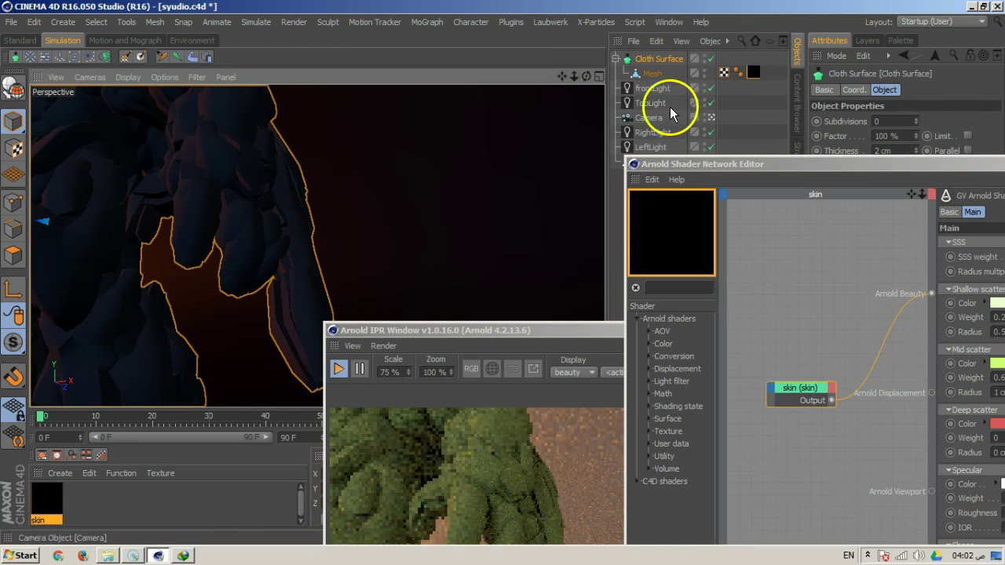
{"action": "left_click", "coordinate": [650, 73]}
{"action": "scroll", "coordinate": [503, 272], "scroll_direction": "down", "scroll_amount": 6}
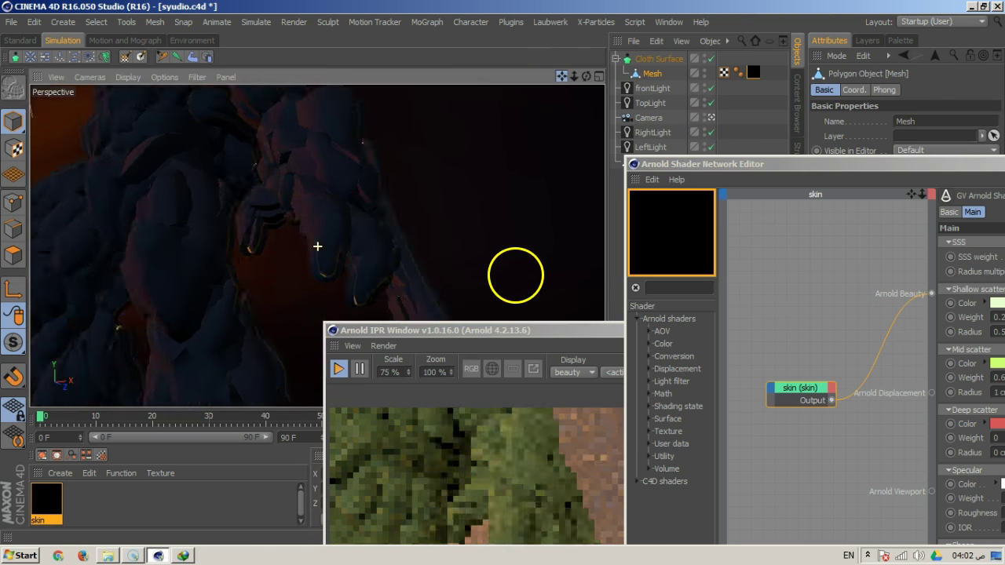
{"action": "scroll", "coordinate": [503, 269], "scroll_direction": "up", "scroll_amount": 5}
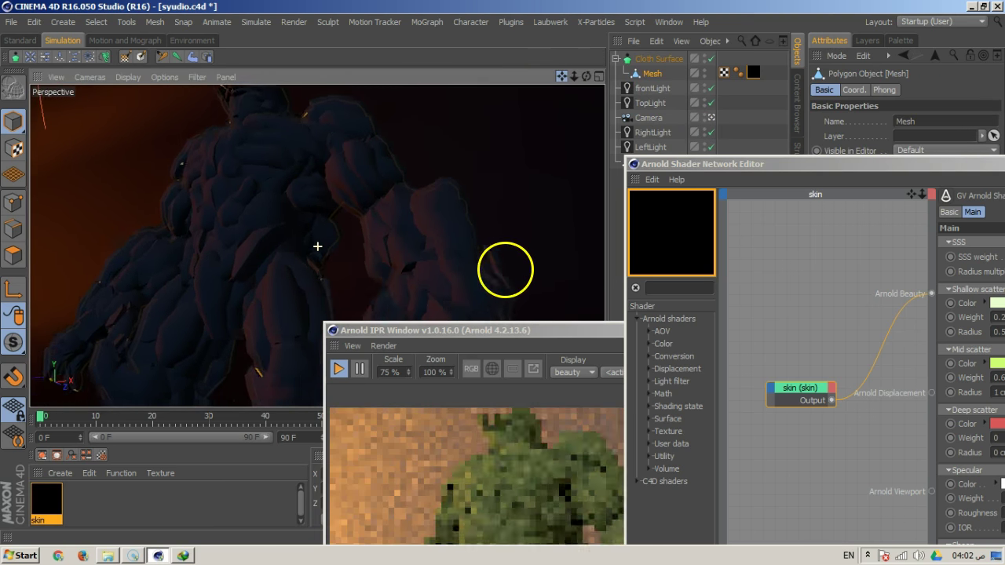
Step: Arrange the IPR render window and the shader network editor side by side so the render and skin parameters are both accessible
{"action": "left_click_drag", "start_coordinate": [515, 329], "coordinate": [230, 40]}
{"action": "left_click_drag", "start_coordinate": [751, 181], "coordinate": [586, 39]}
{"action": "left_click_drag", "start_coordinate": [326, 45], "coordinate": [292, 39]}
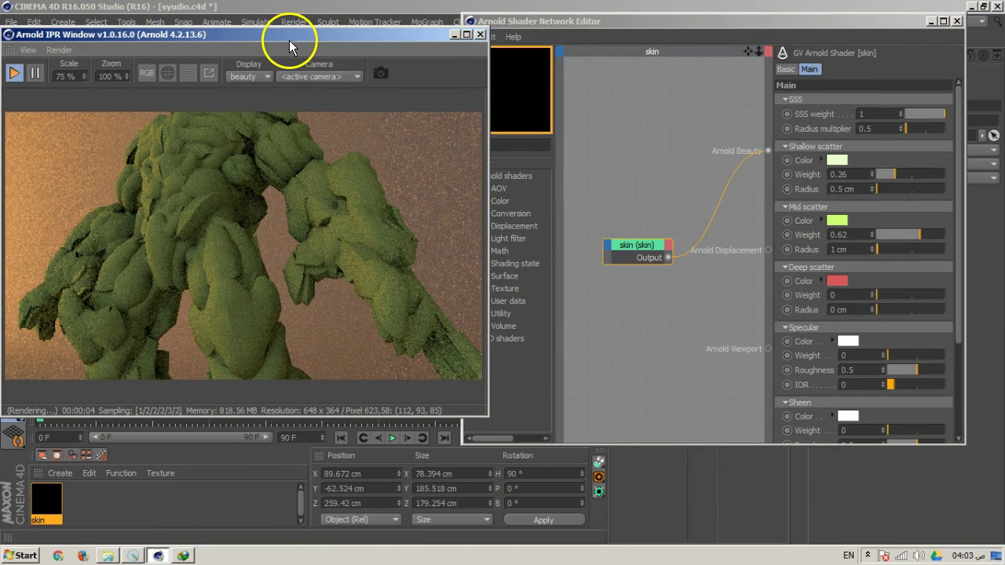
{"action": "left_click_drag", "start_coordinate": [610, 28], "coordinate": [640, 45]}
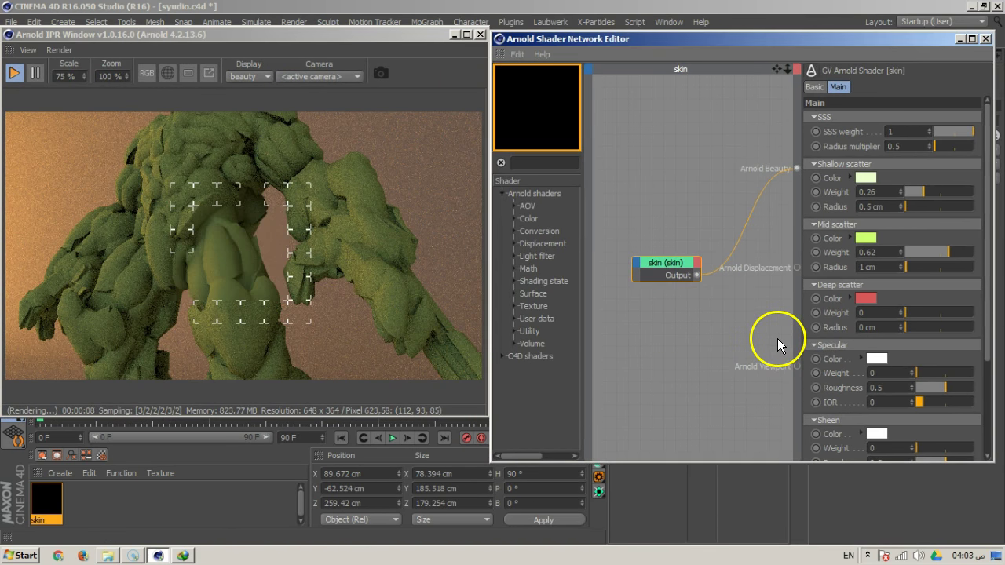
{"action": "left_click_drag", "start_coordinate": [770, 43], "coordinate": [736, 37]}
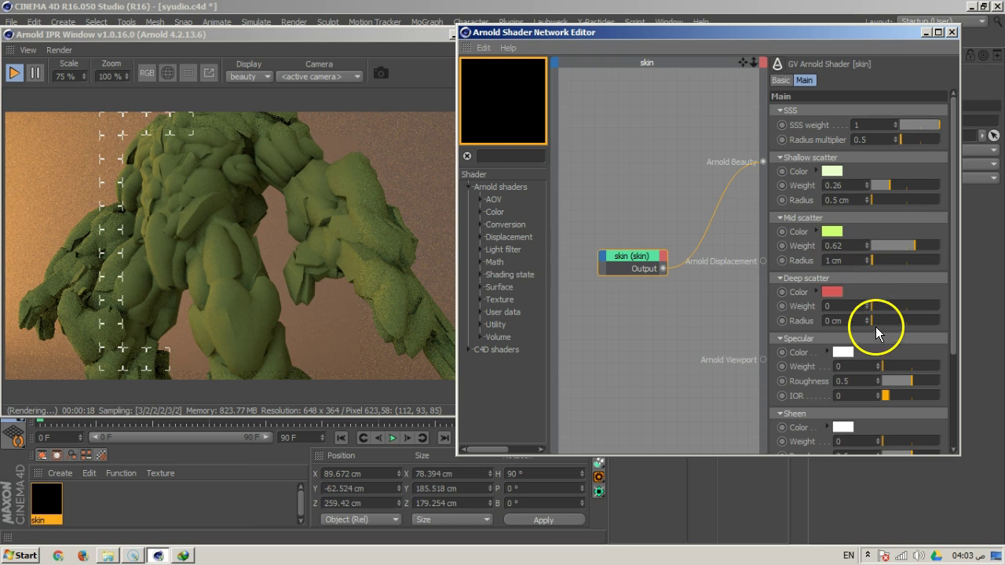
Step: Set the deep scatter weight to 1 and its radius to 21.58 cm
{"action": "left_click_drag", "start_coordinate": [871, 308], "coordinate": [951, 311]}
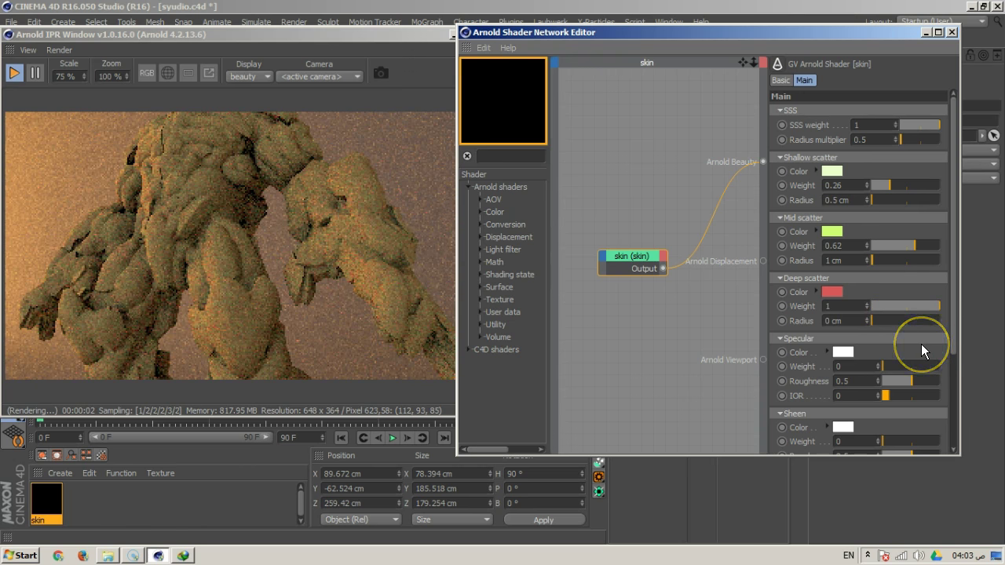
{"action": "left_click", "coordinate": [860, 321]}
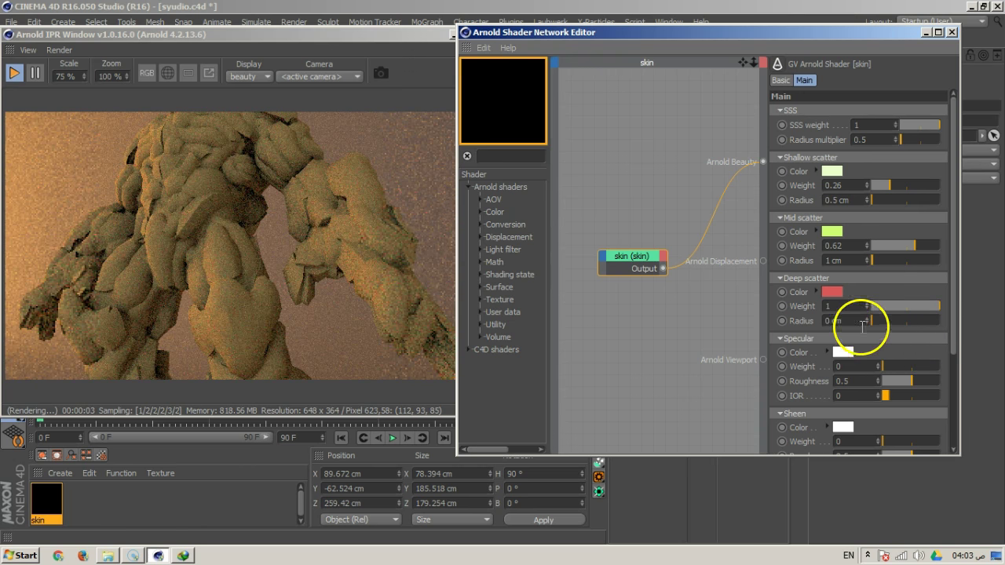
{"action": "left_click", "coordinate": [871, 331]}
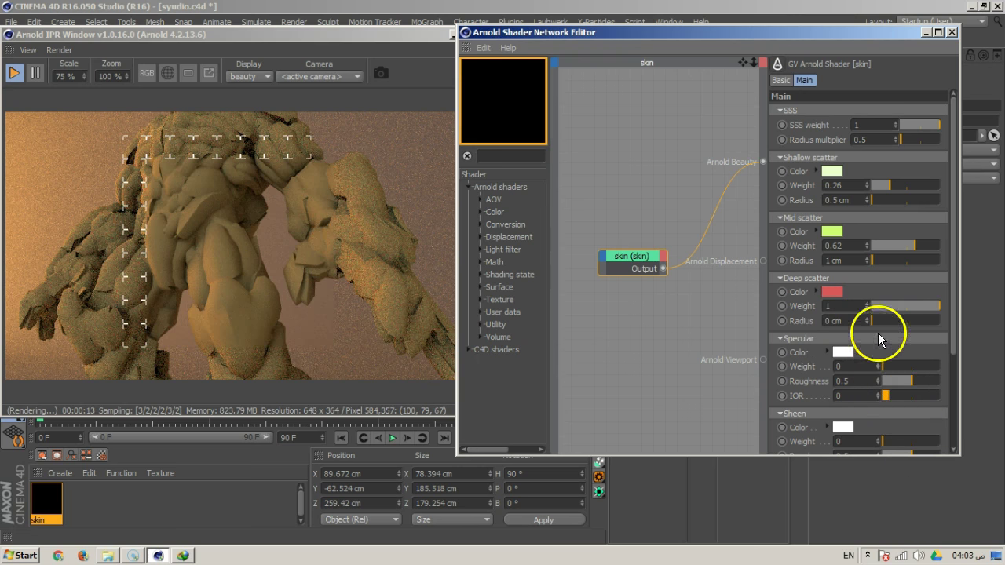
{"action": "mouse_move", "coordinate": [872, 322]}
{"action": "left_mouse_down"}
{"action": "mouse_move", "coordinate": [904, 322]}
{"action": "mouse_move", "coordinate": [879, 325]}
{"action": "left_mouse_up"}
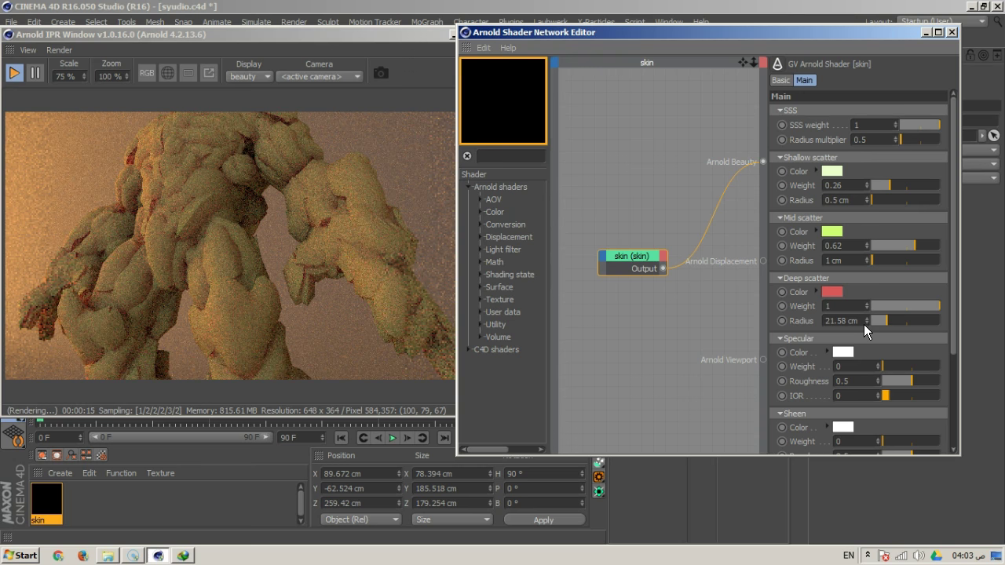
Step: Set the shallow scatter radius to 4.74 cm and the mid scatter radius to 21.58 cm
{"action": "left_click_drag", "start_coordinate": [871, 200], "coordinate": [883, 203]}
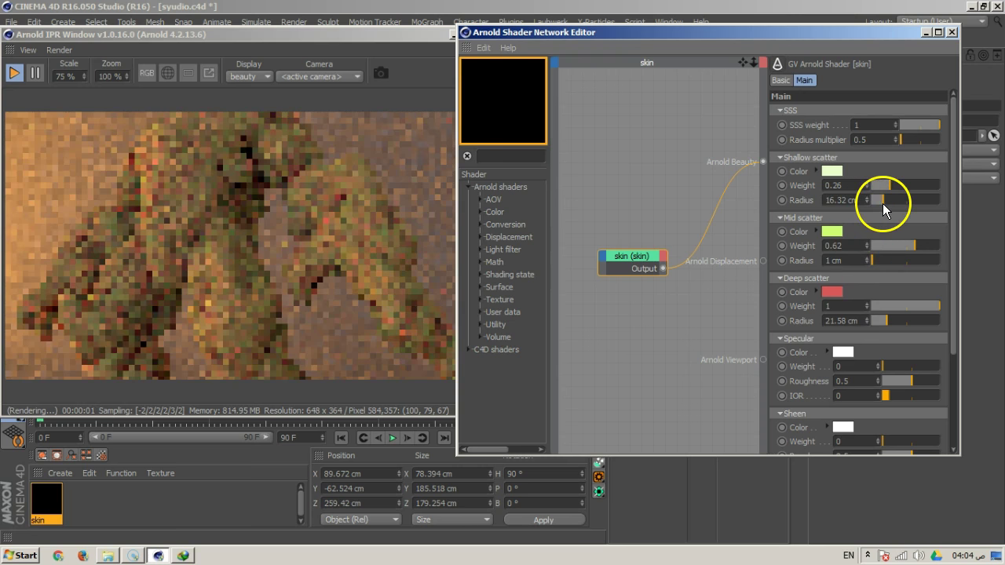
{"action": "left_click_drag", "start_coordinate": [871, 261], "coordinate": [878, 263]}
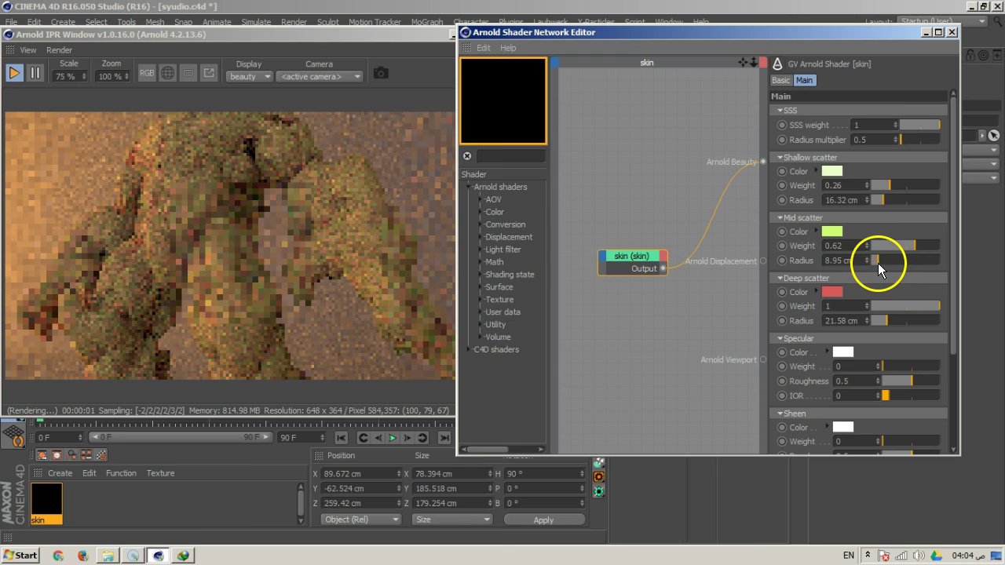
{"action": "left_click_drag", "start_coordinate": [878, 202], "coordinate": [874, 201]}
{"action": "left_click_drag", "start_coordinate": [876, 262], "coordinate": [896, 261]}
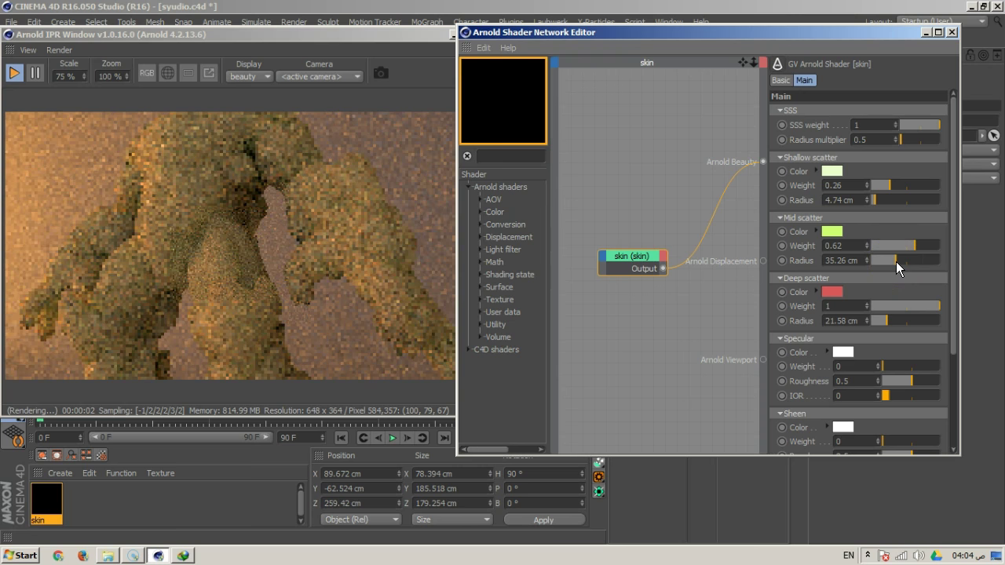
{"action": "left_click_drag", "start_coordinate": [896, 262], "coordinate": [886, 260]}
Step: Raise the deep scatter radius to 76.32 cm and lower the mid scatter weight to 0.41
{"action": "left_click_drag", "start_coordinate": [877, 302], "coordinate": [925, 324]}
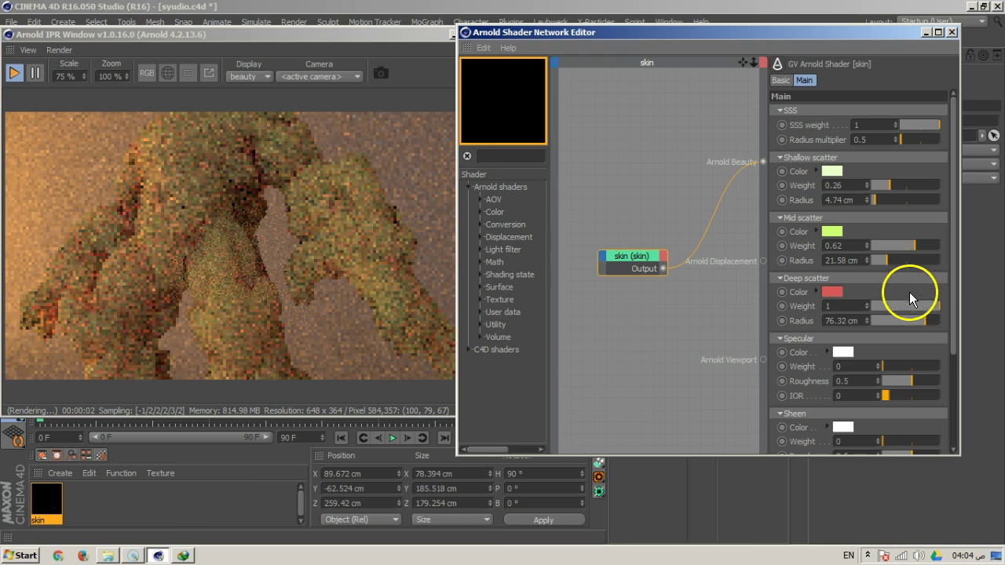
{"action": "left_click_drag", "start_coordinate": [915, 245], "coordinate": [900, 246]}
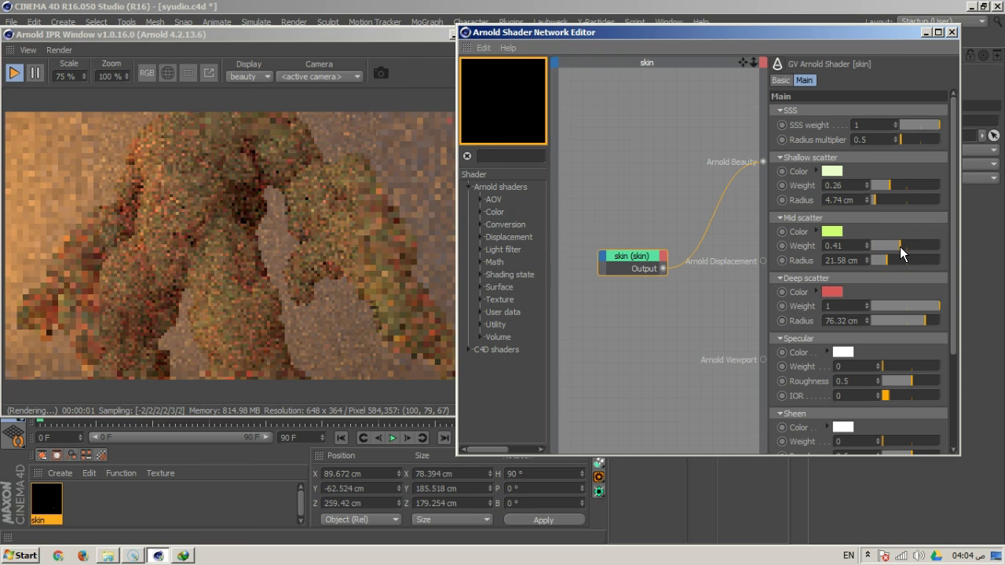
{"action": "left_click", "coordinate": [891, 263]}
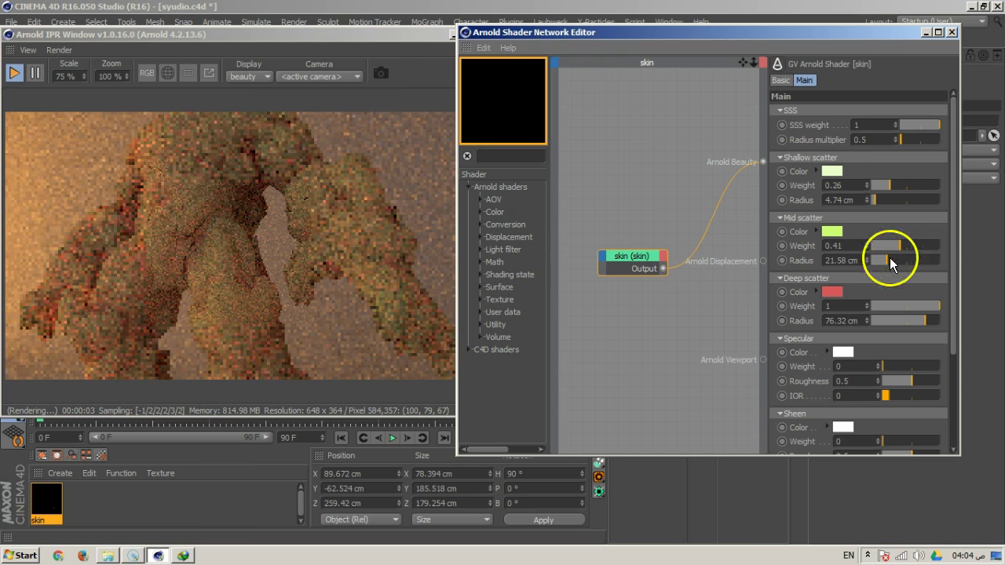
Step: Change the deep scatter color to a medium yellowish green and inspect the robot in the IPR render
{"action": "left_click", "coordinate": [831, 291]}
{"action": "left_click", "coordinate": [828, 236]}
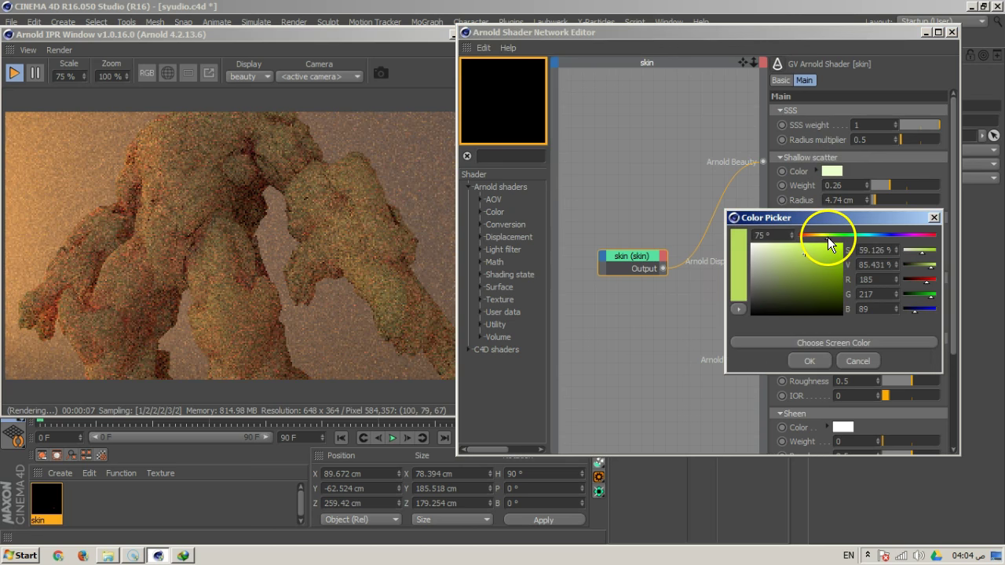
{"action": "left_click", "coordinate": [829, 238]}
{"action": "left_click_drag", "start_coordinate": [818, 255], "coordinate": [836, 269]}
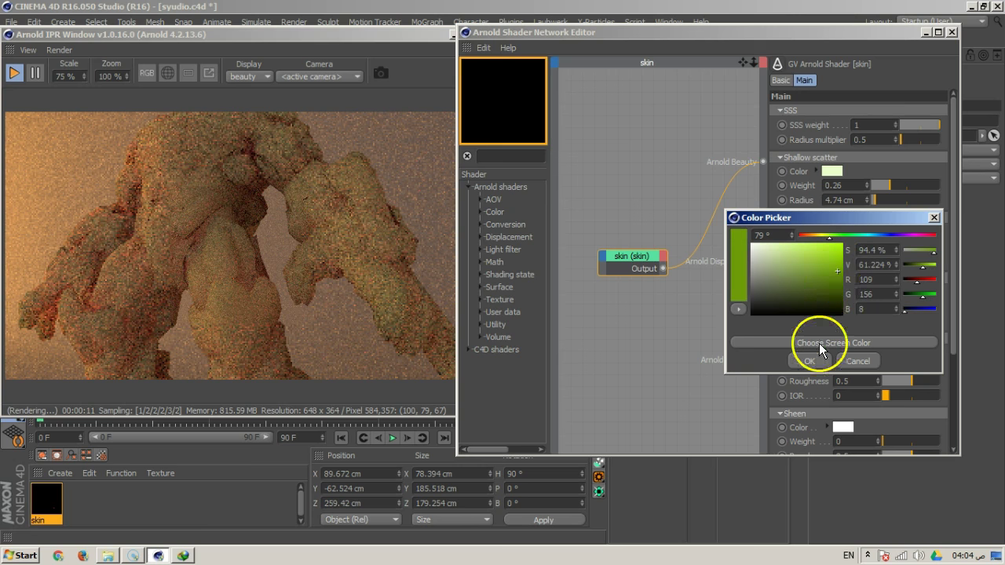
{"action": "left_click", "coordinate": [825, 263]}
{"action": "left_click", "coordinate": [810, 361]}
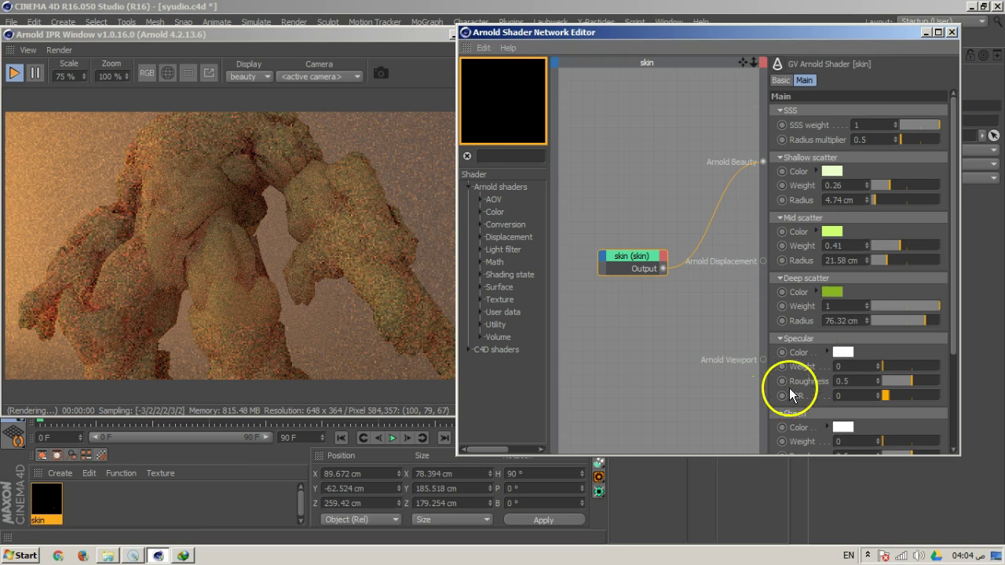
{"action": "left_click", "coordinate": [837, 310]}
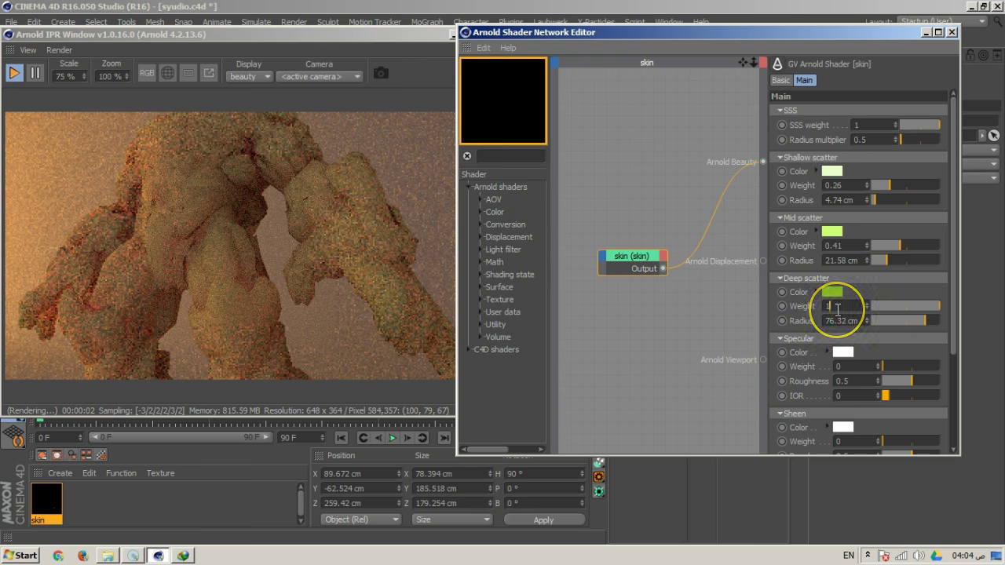
{"action": "left_click", "coordinate": [718, 386]}
{"action": "left_click", "coordinate": [243, 305]}
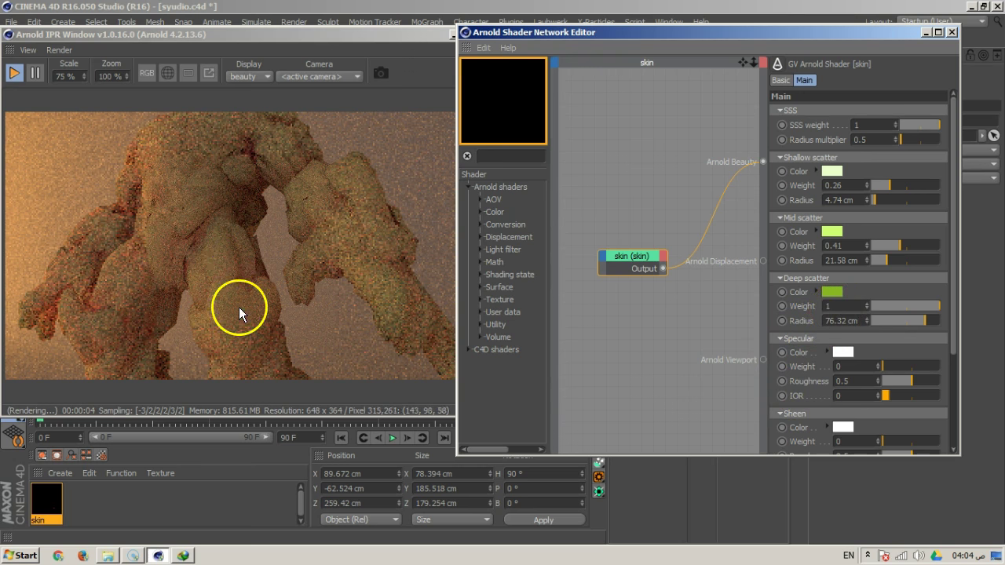
{"action": "left_click", "coordinate": [314, 369]}
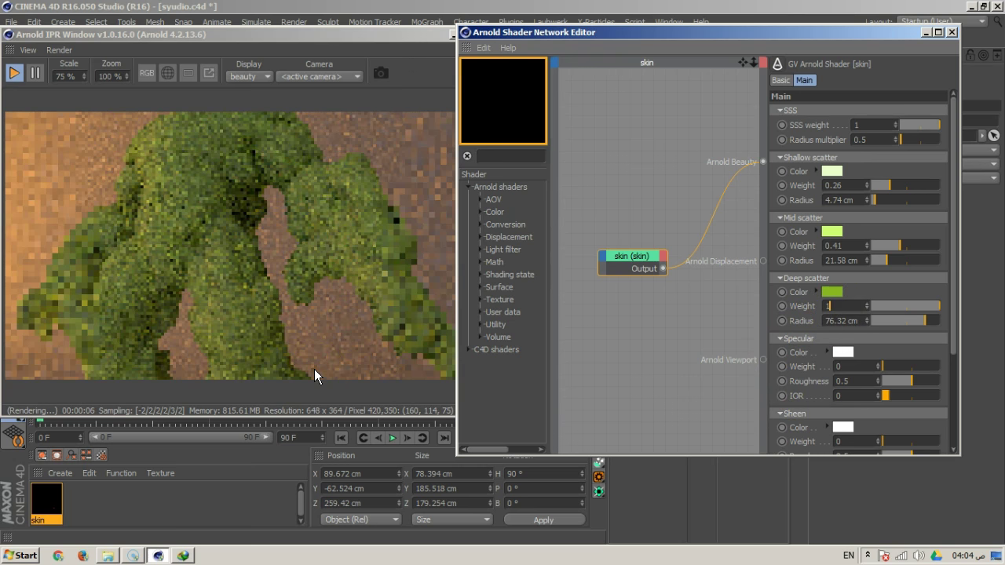
{"action": "left_click", "coordinate": [377, 309]}
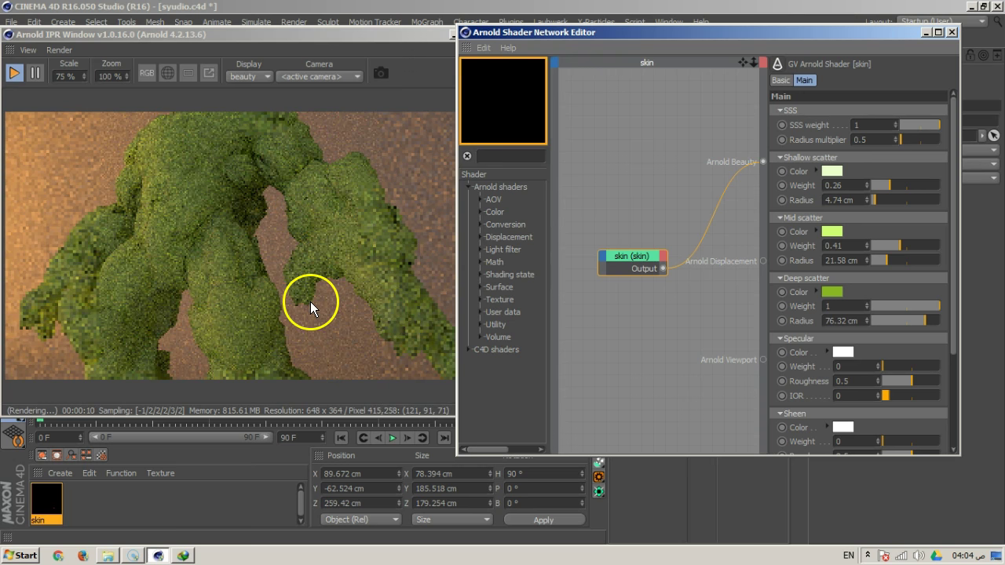
{"action": "left_click", "coordinate": [724, 335]}
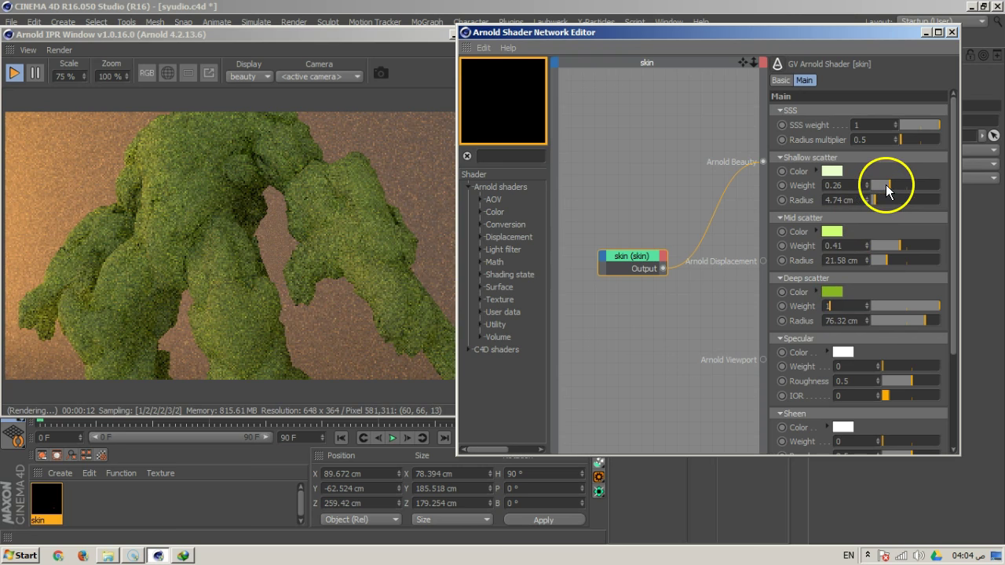
Step: Raise the mid scatter weight to 0.49 and the shallow scatter weight to 0.35
{"action": "left_click_drag", "start_coordinate": [904, 249], "coordinate": [906, 248]}
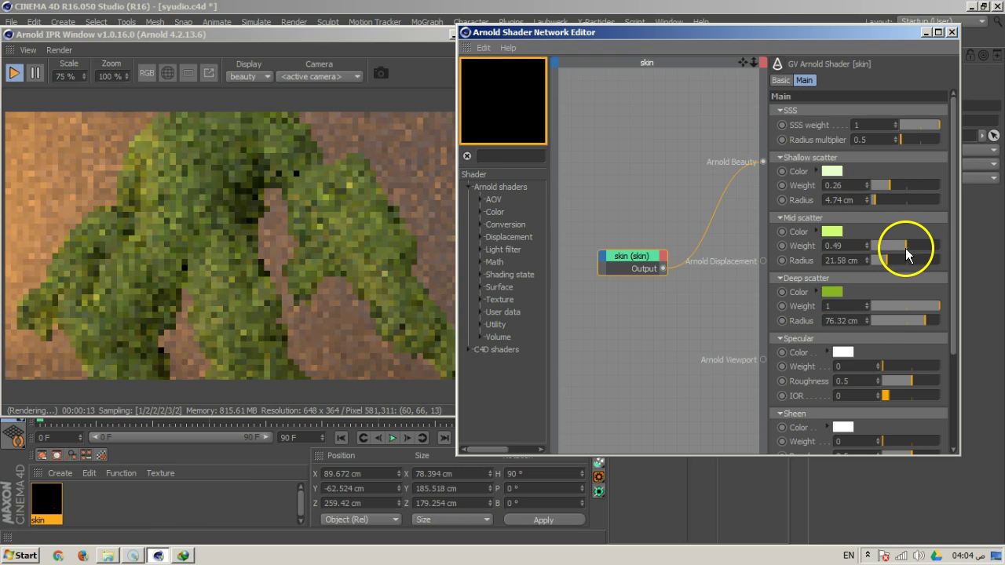
{"action": "left_click_drag", "start_coordinate": [887, 188], "coordinate": [896, 188]}
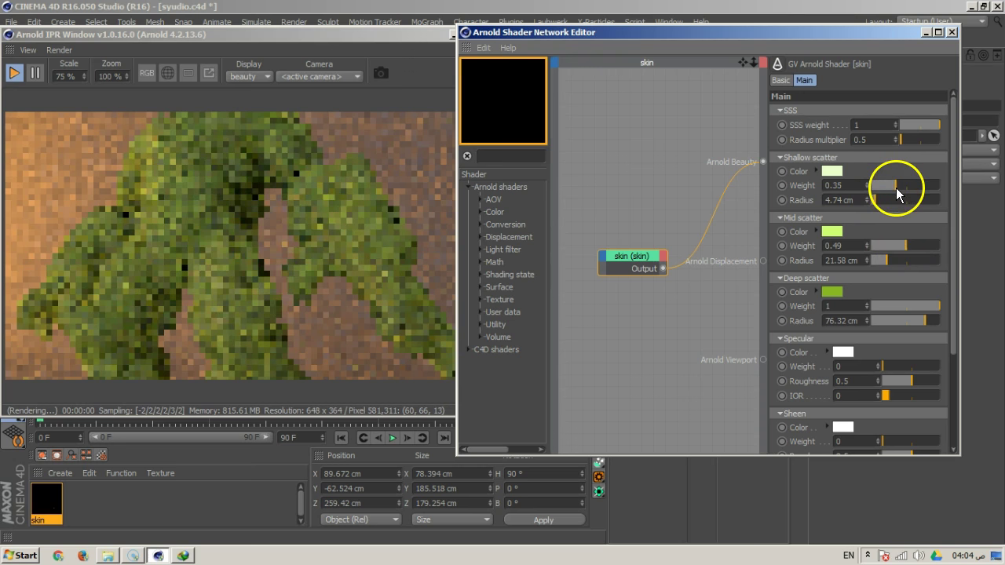
{"action": "left_click", "coordinate": [891, 257]}
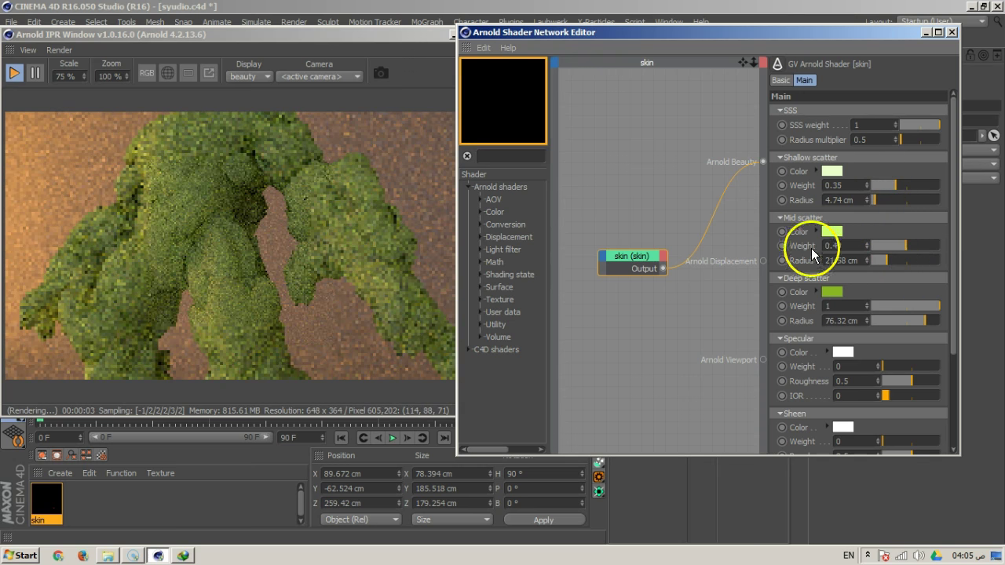
{"action": "left_click", "coordinate": [228, 310]}
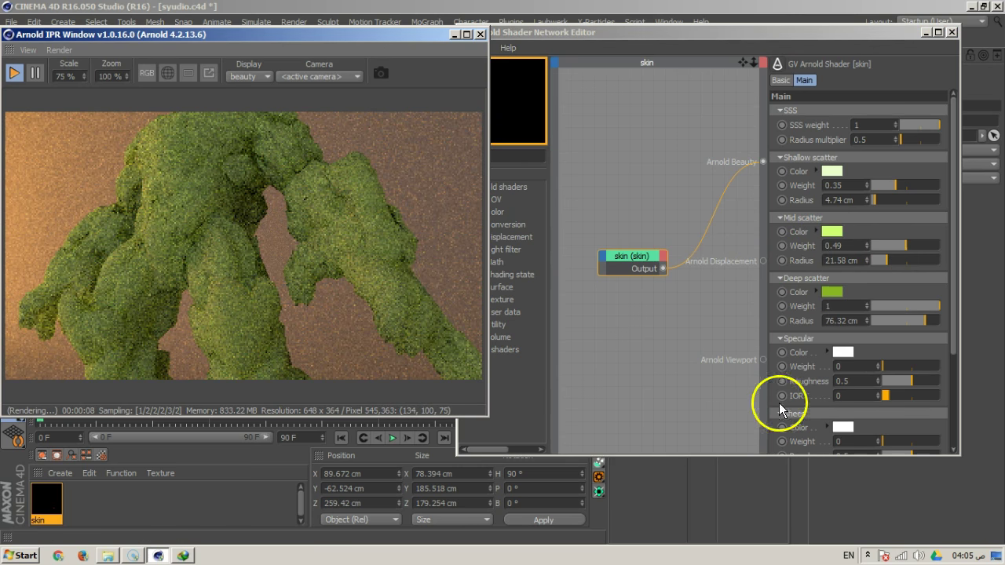
Step: Set the skin shader's specular weight to 0.41
{"action": "left_click", "coordinate": [890, 344]}
{"action": "scroll", "coordinate": [890, 330], "scroll_direction": "down", "scroll_amount": 3}
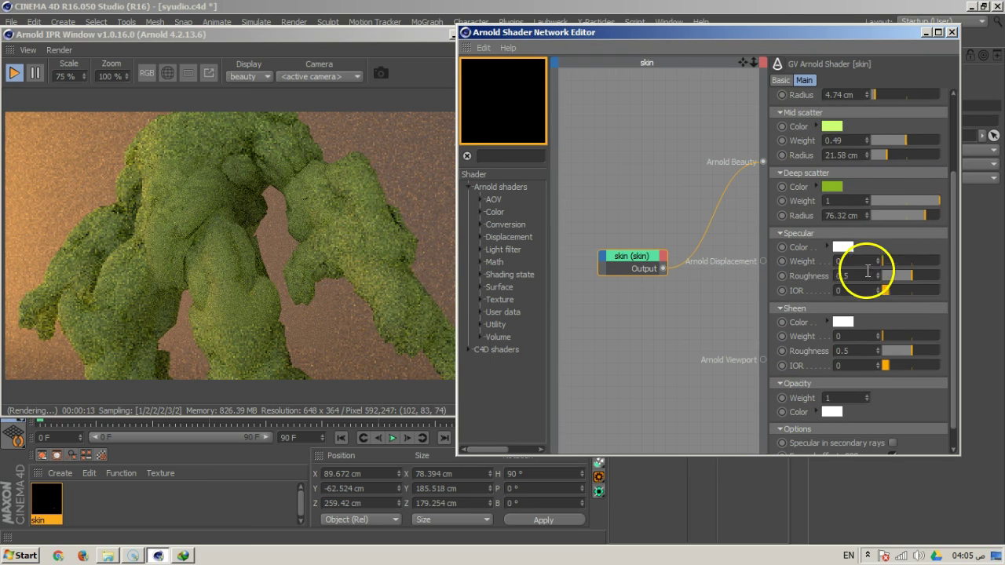
{"action": "left_click_drag", "start_coordinate": [887, 262], "coordinate": [906, 263]}
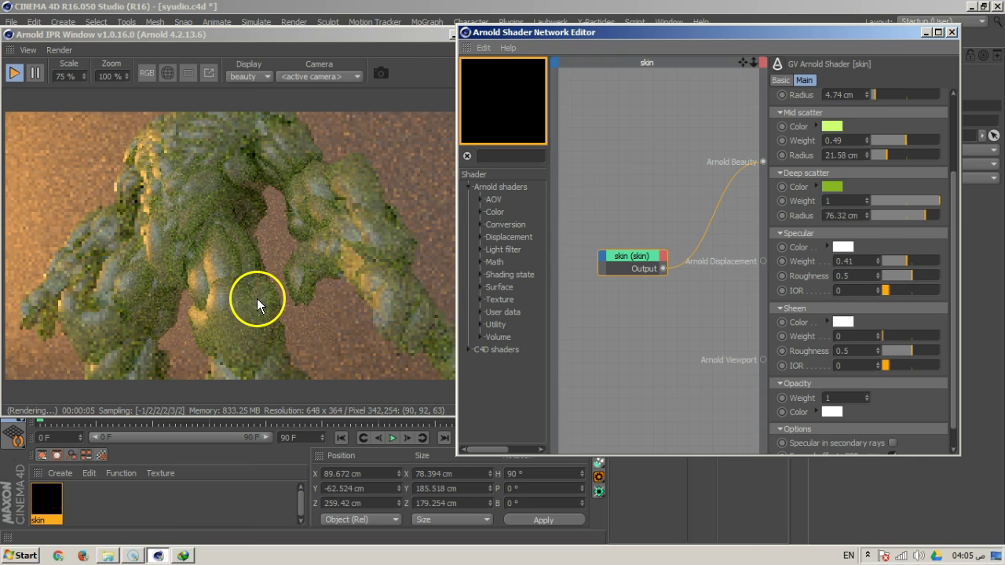
Step: Set the skin shader's specular IOR to 1.33, weight to 0.48 and roughness to 0.58
{"action": "left_click_drag", "start_coordinate": [884, 296], "coordinate": [888, 294]}
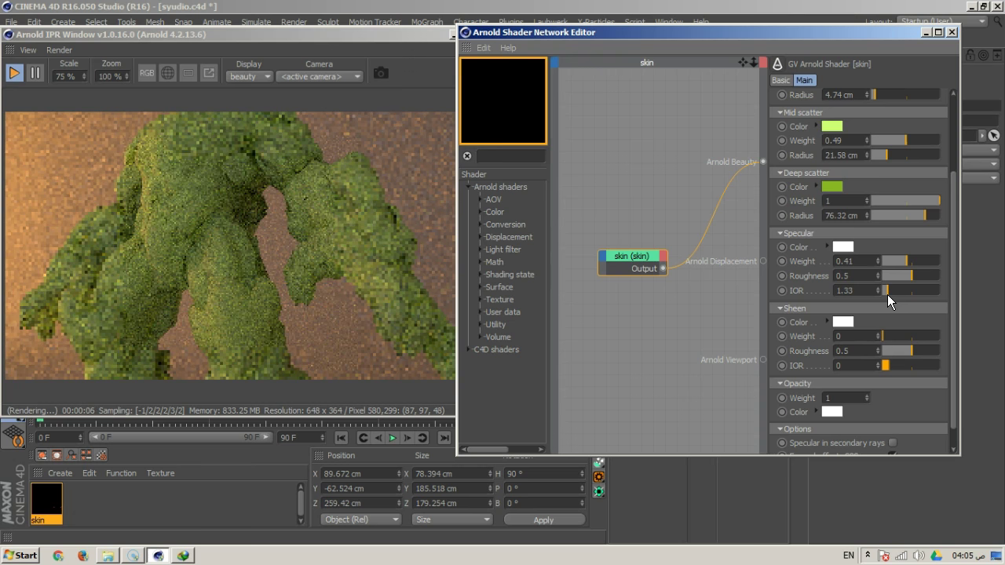
{"action": "left_click", "coordinate": [893, 275]}
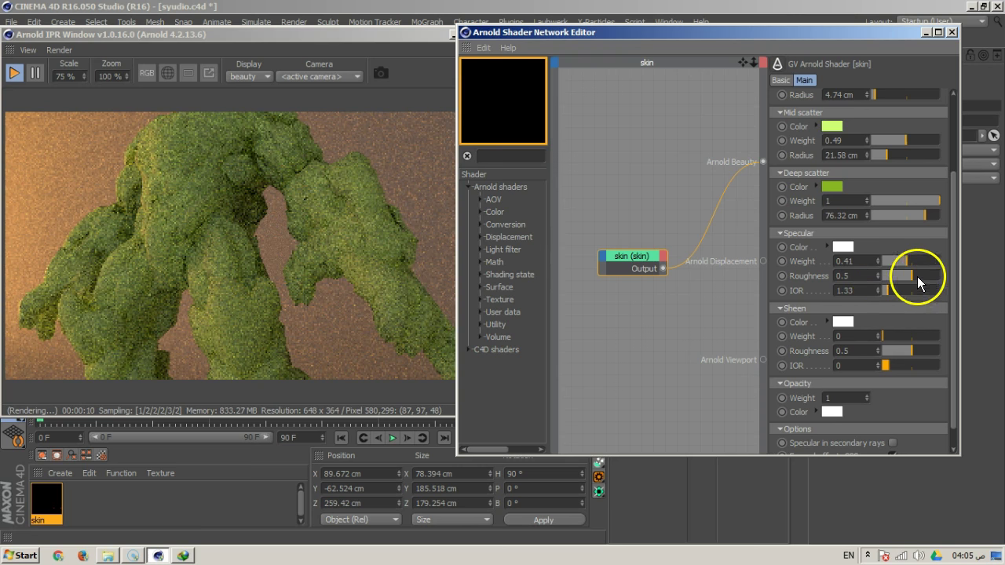
{"action": "mouse_move", "coordinate": [905, 263]}
{"action": "left_mouse_down"}
{"action": "mouse_move", "coordinate": [918, 262]}
{"action": "mouse_move", "coordinate": [907, 277]}
{"action": "mouse_move", "coordinate": [918, 276]}
{"action": "left_mouse_up"}
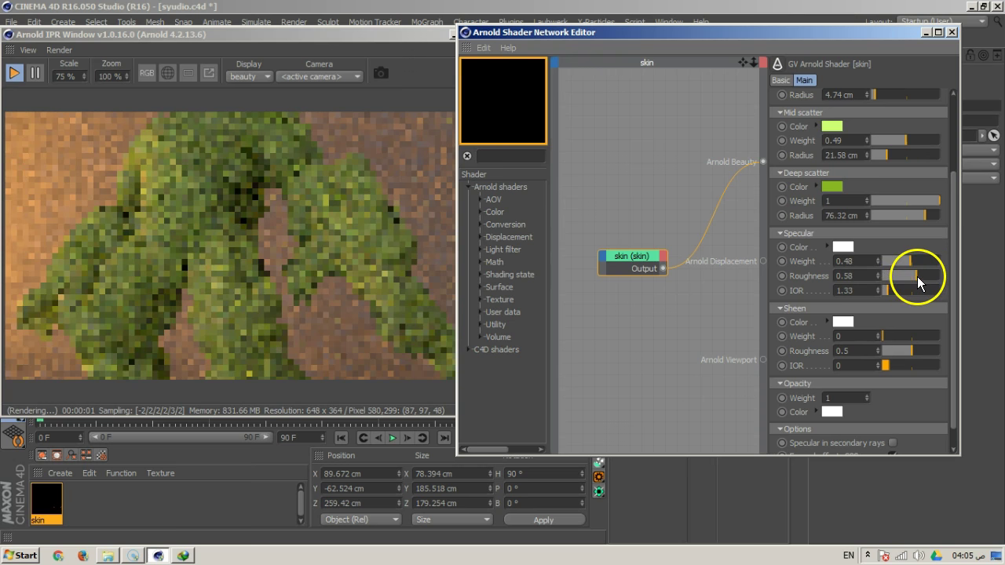
{"action": "left_click", "coordinate": [898, 314]}
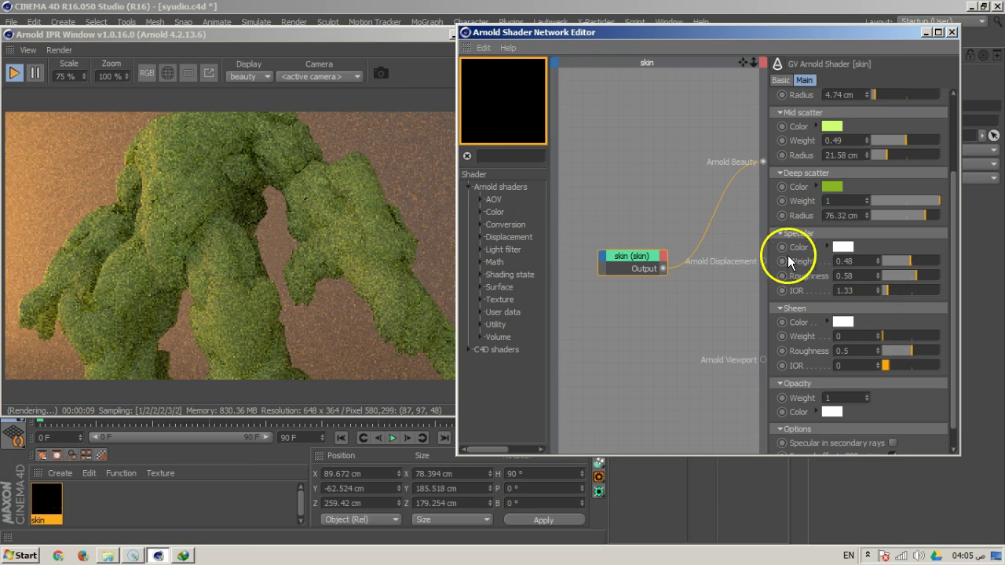
{"action": "left_click", "coordinate": [851, 259]}
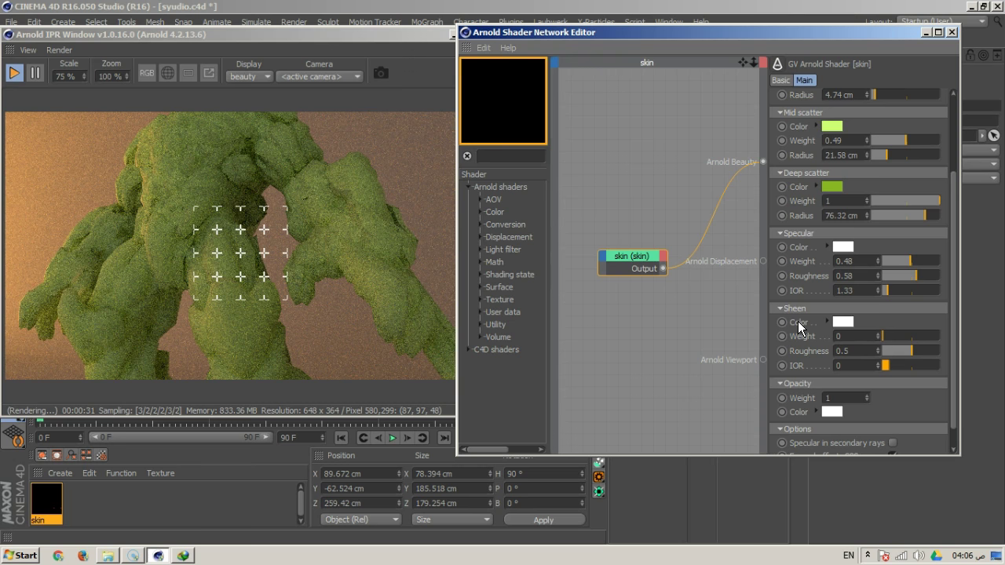
Step: Raise the sheen weight to 0.54 and the sheen IOR to 2.78
{"action": "left_click", "coordinate": [797, 320]}
{"action": "left_click_drag", "start_coordinate": [884, 337], "coordinate": [889, 365]}
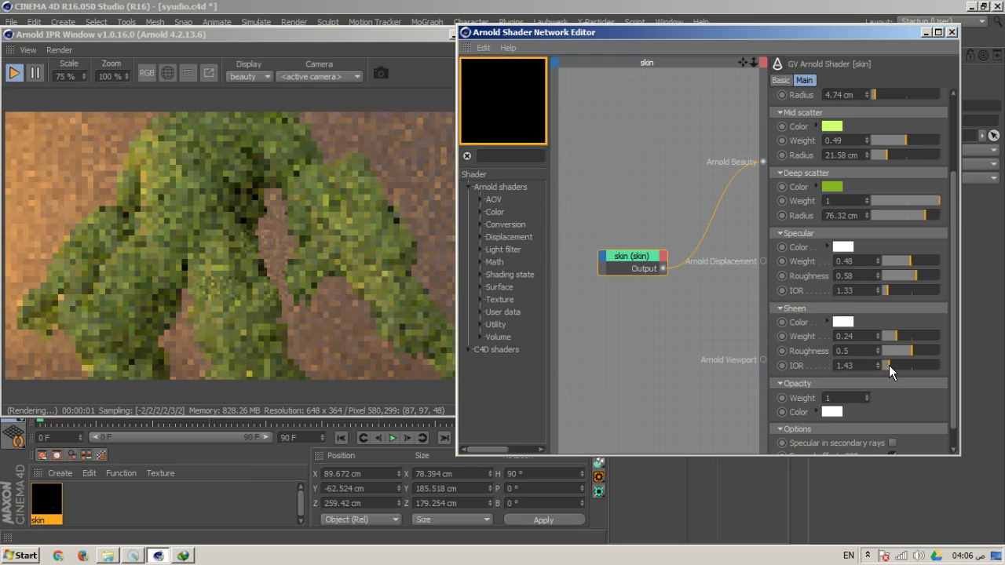
{"action": "left_click_drag", "start_coordinate": [888, 365], "coordinate": [915, 335]}
{"action": "left_click", "coordinate": [859, 336]}
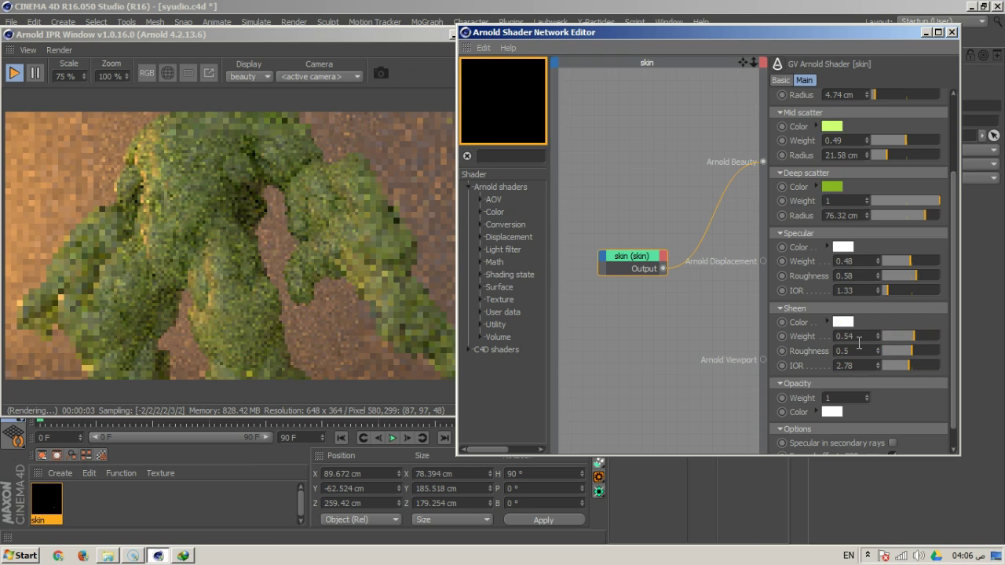
Step: Lower the specular weight to 0.28
{"action": "left_click", "coordinate": [898, 336]}
{"action": "left_click", "coordinate": [898, 290]}
{"action": "left_click_drag", "start_coordinate": [907, 261], "coordinate": [899, 261]}
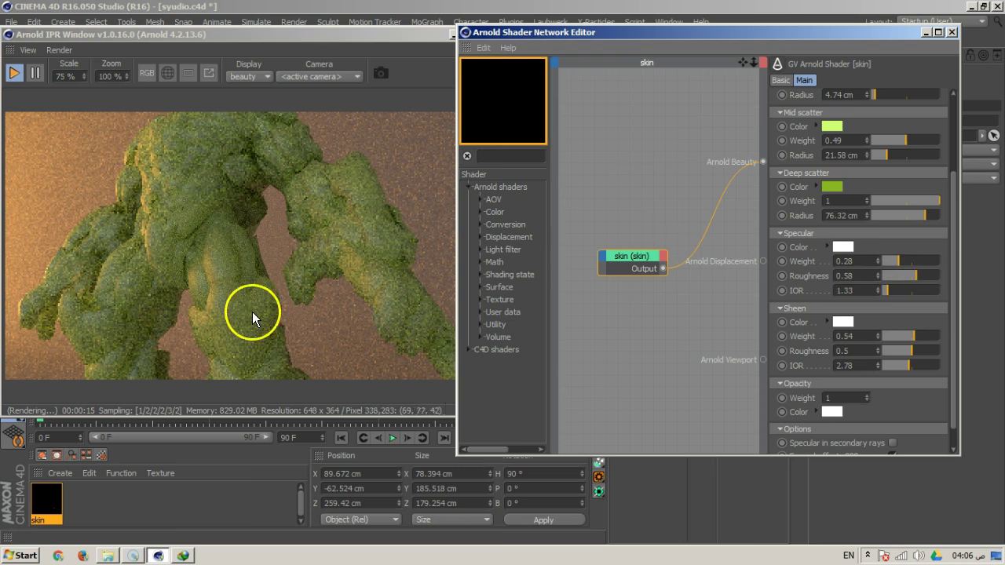
Step: Zoom the perspective view out to frame the whole robot and arrange the IPR and shader editor windows side by side
{"action": "double_click", "coordinate": [312, 36]}
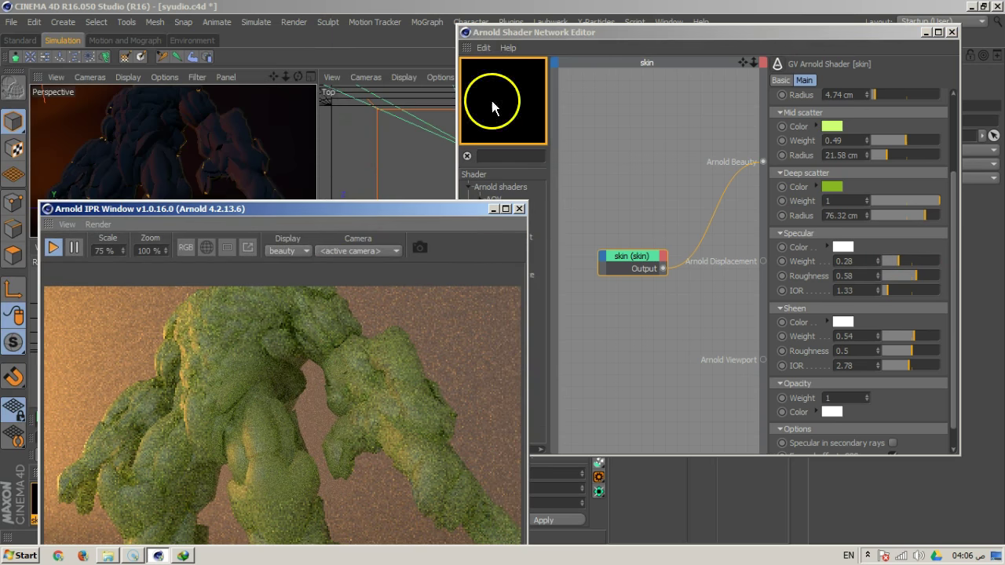
{"action": "left_click_drag", "start_coordinate": [286, 76], "coordinate": [548, 215]}
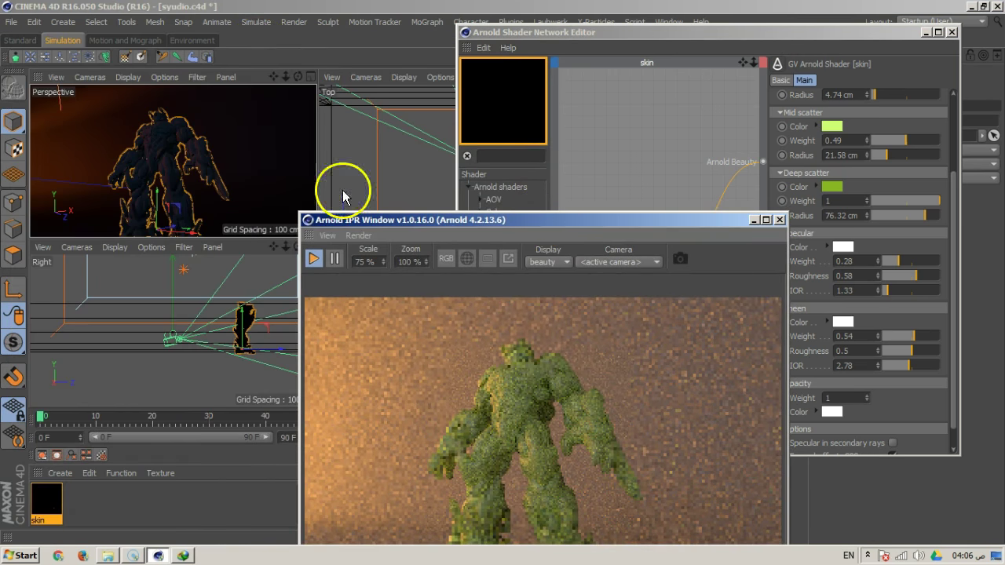
{"action": "left_click_drag", "start_coordinate": [285, 77], "coordinate": [325, 236]}
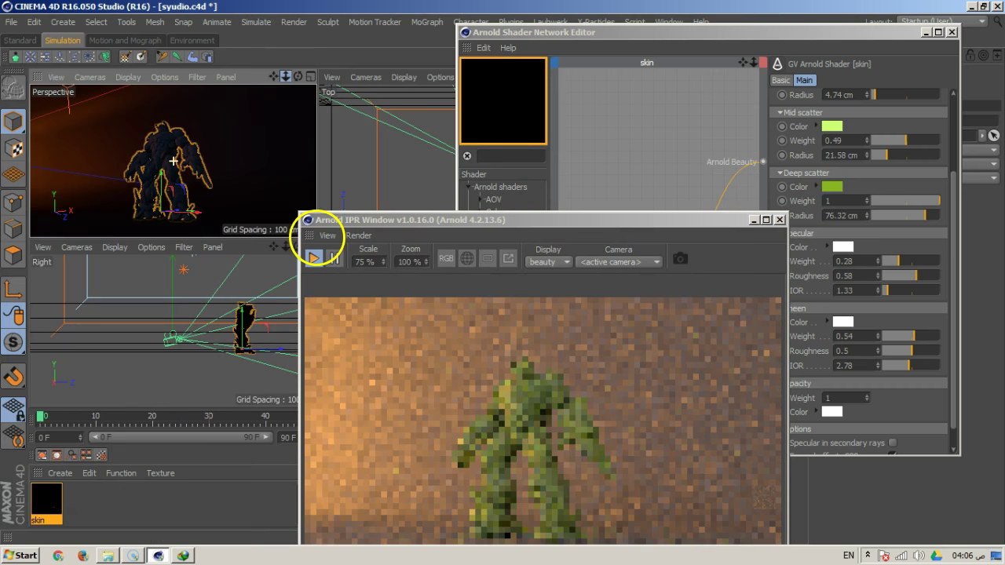
{"action": "left_click_drag", "start_coordinate": [408, 215], "coordinate": [119, 60]}
{"action": "left_click_drag", "start_coordinate": [589, 41], "coordinate": [635, 47]}
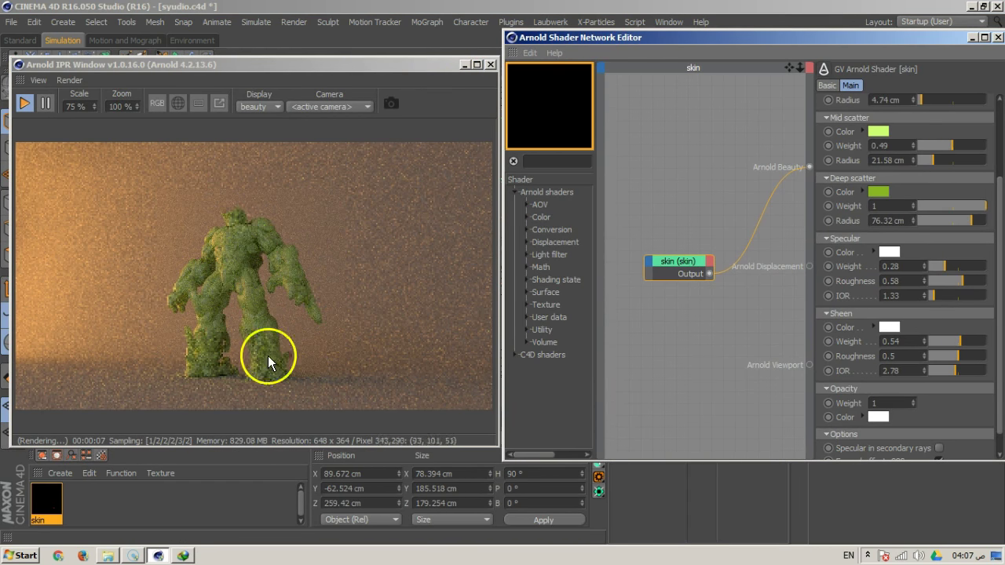
{"action": "left_click_drag", "start_coordinate": [296, 67], "coordinate": [284, 54]}
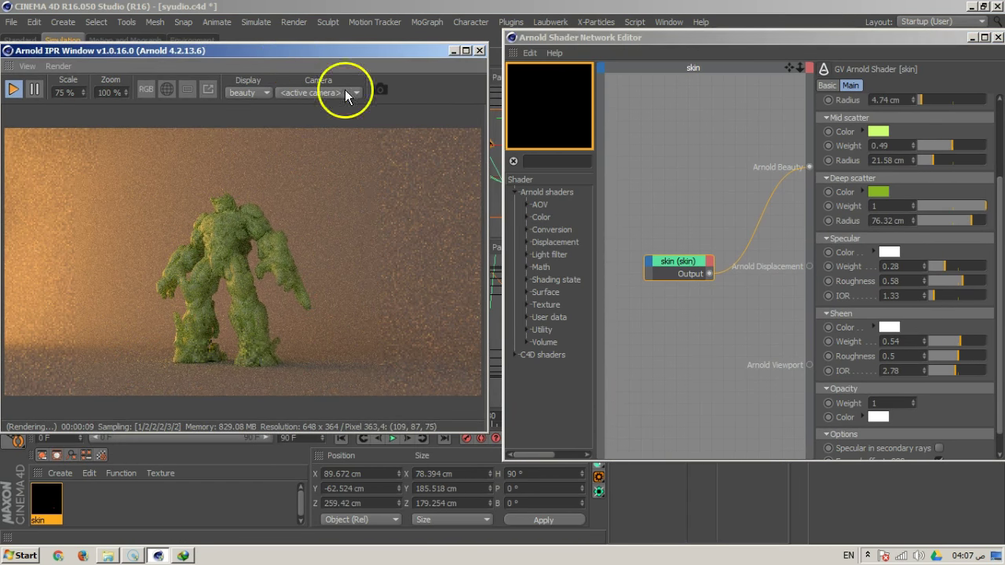
{"action": "mouse_move", "coordinate": [567, 41]}
{"action": "left_mouse_down"}
{"action": "mouse_move", "coordinate": [527, 241]}
{"action": "mouse_move", "coordinate": [531, 282]}
{"action": "mouse_move", "coordinate": [551, 40]}
{"action": "left_mouse_up"}
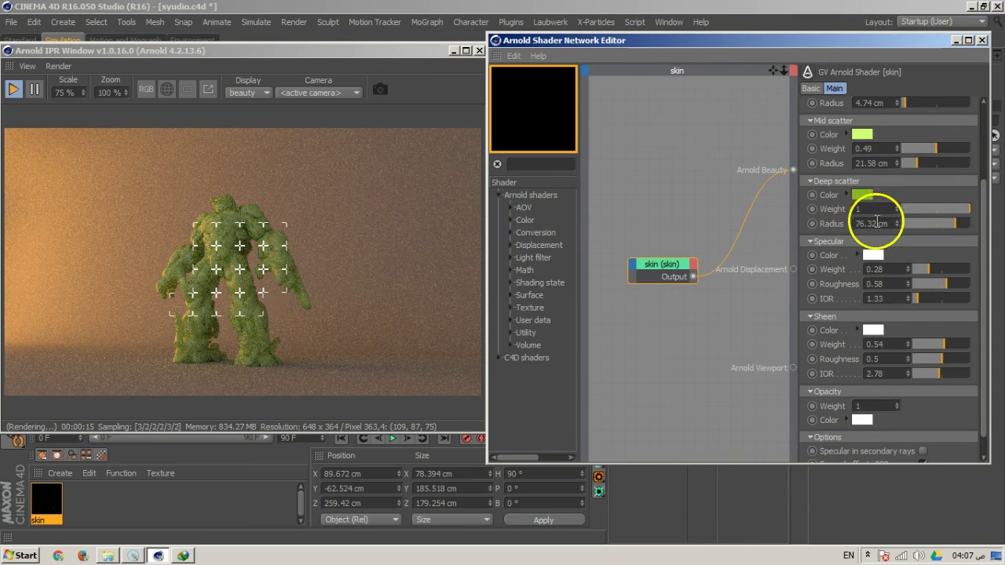
Step: Set the skin shader's SSS radius multiplier to 1
{"action": "left_click_drag", "start_coordinate": [987, 243], "coordinate": [987, 155]}
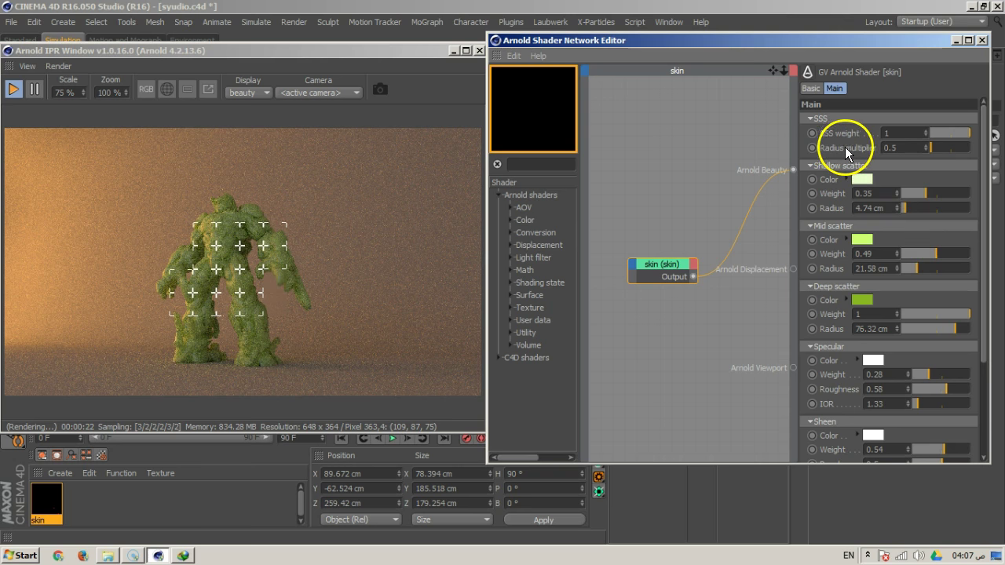
{"action": "left_click", "coordinate": [885, 148]}
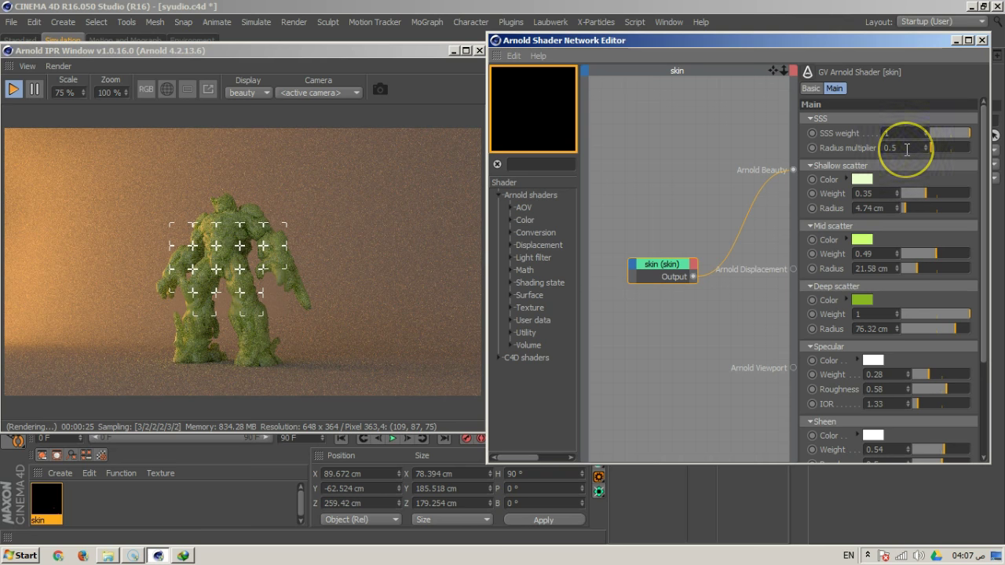
{"action": "double_click", "coordinate": [887, 148]}
{"action": "type", "text": "1"}
{"action": "key", "text": "Return"}
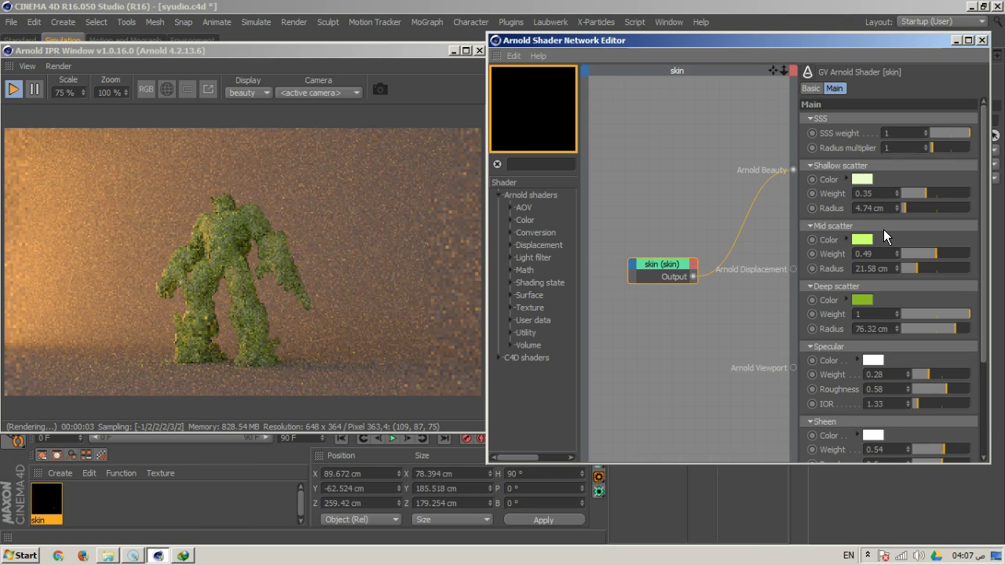
Step: Enable region rendering in the IPR and fit the render region around the whole robot
{"action": "left_click", "coordinate": [186, 89]}
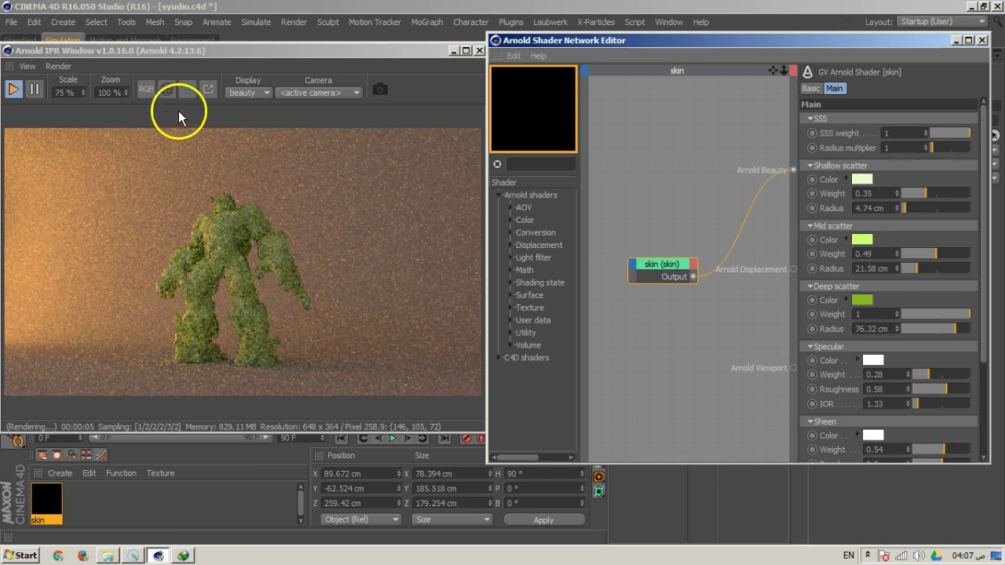
{"action": "left_click_drag", "start_coordinate": [128, 176], "coordinate": [168, 259]}
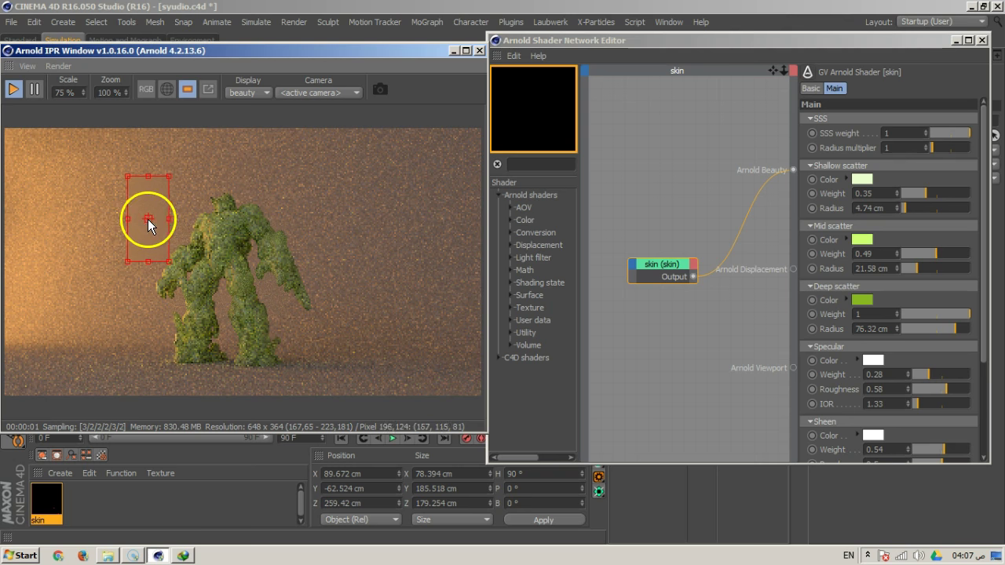
{"action": "left_click_drag", "start_coordinate": [233, 275], "coordinate": [312, 375]}
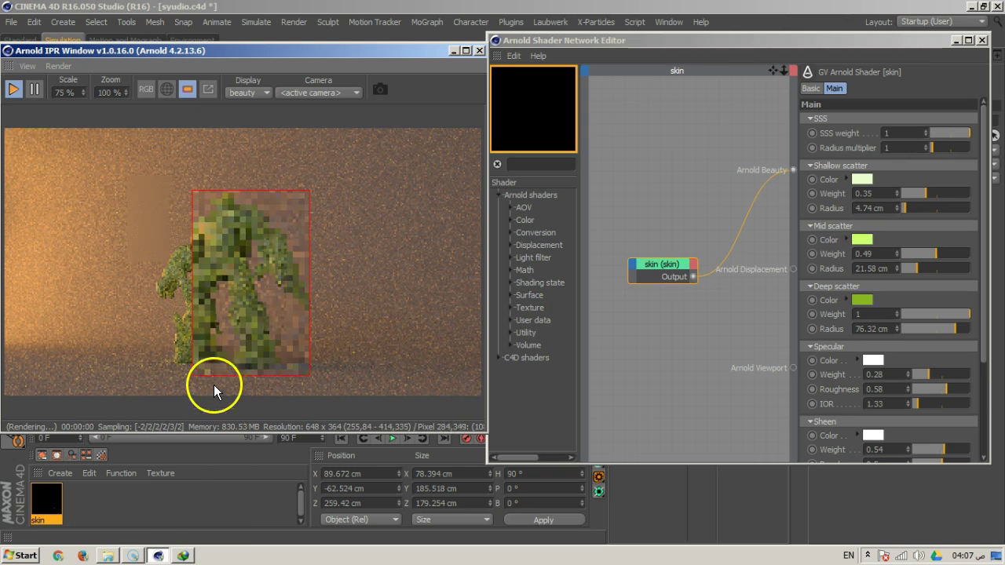
{"action": "left_click_drag", "start_coordinate": [193, 374], "coordinate": [148, 370]}
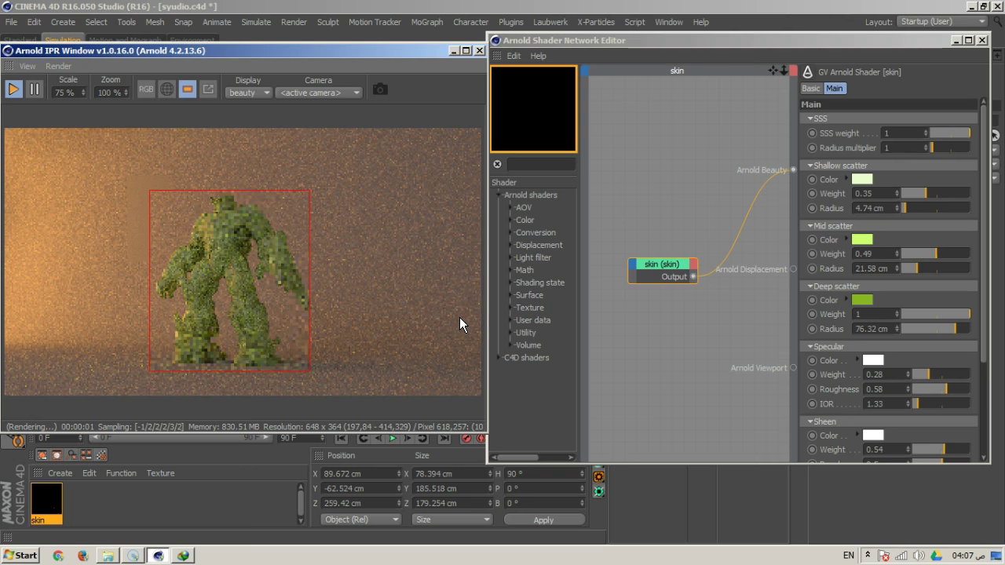
{"action": "left_click", "coordinate": [636, 338]}
{"action": "left_click", "coordinate": [253, 256]}
{"action": "left_click", "coordinate": [276, 328]}
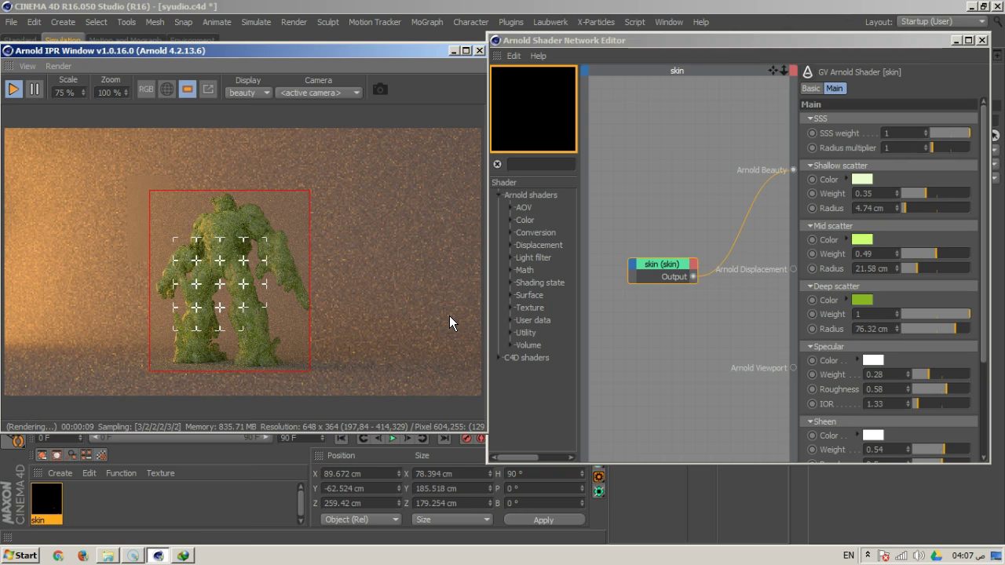
Step: Compare the scattering in the IPR region with the SSS radius multiplier raised to 5
{"action": "left_click", "coordinate": [870, 147]}
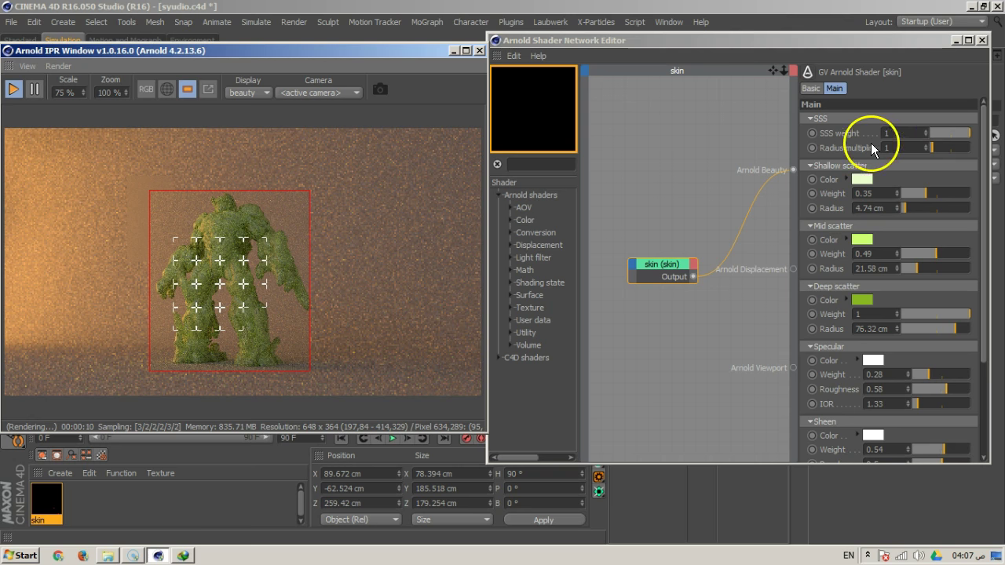
{"action": "left_click", "coordinate": [898, 147]}
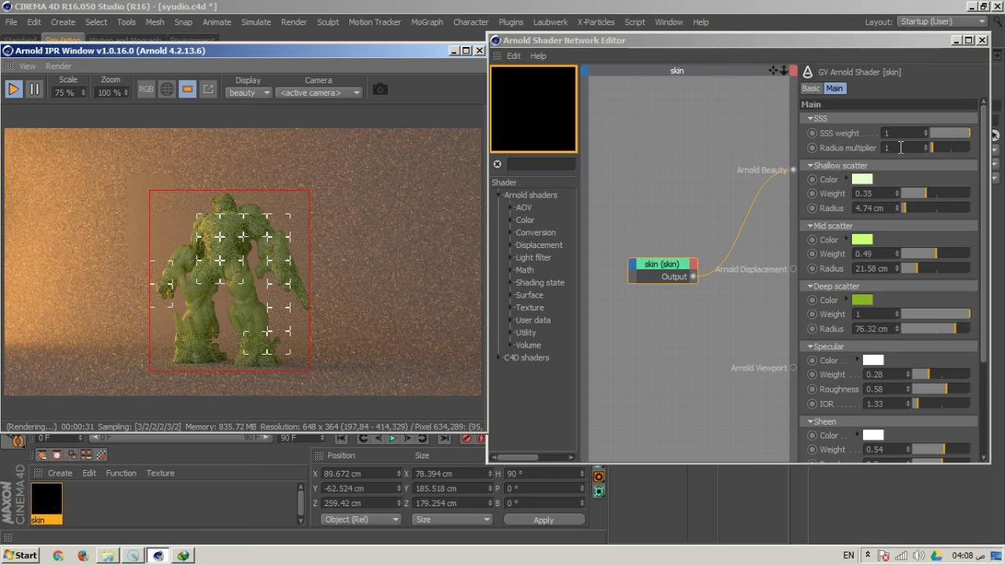
{"action": "left_click", "coordinate": [251, 314]}
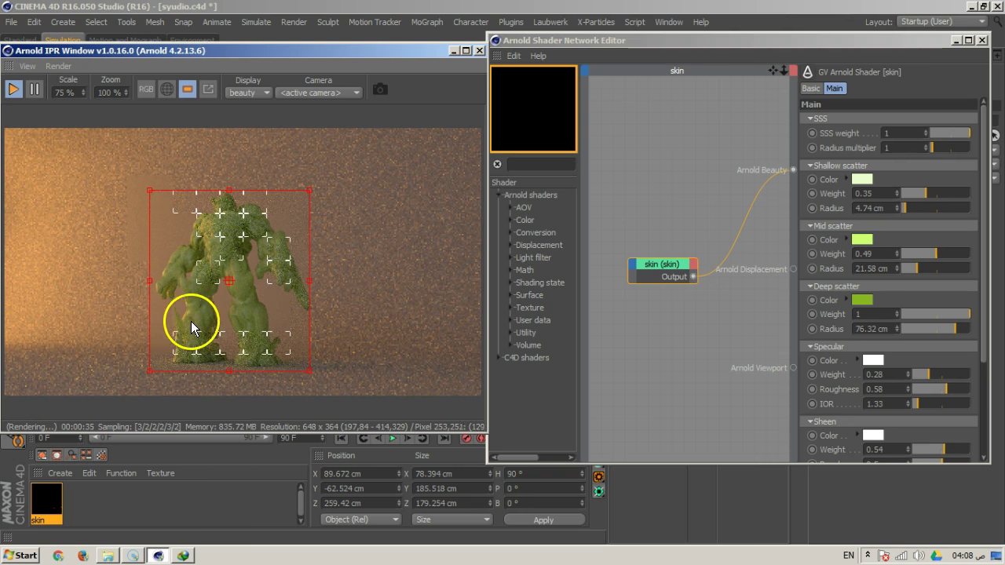
{"action": "double_click", "coordinate": [903, 149]}
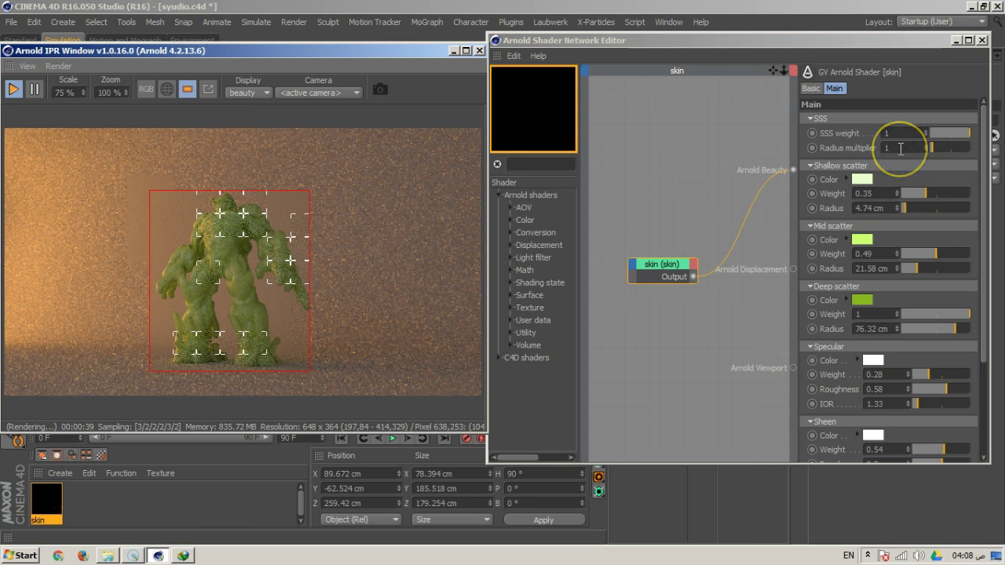
{"action": "type", "text": "5"}
{"action": "key", "text": "Return"}
{"action": "left_click", "coordinate": [895, 147]}
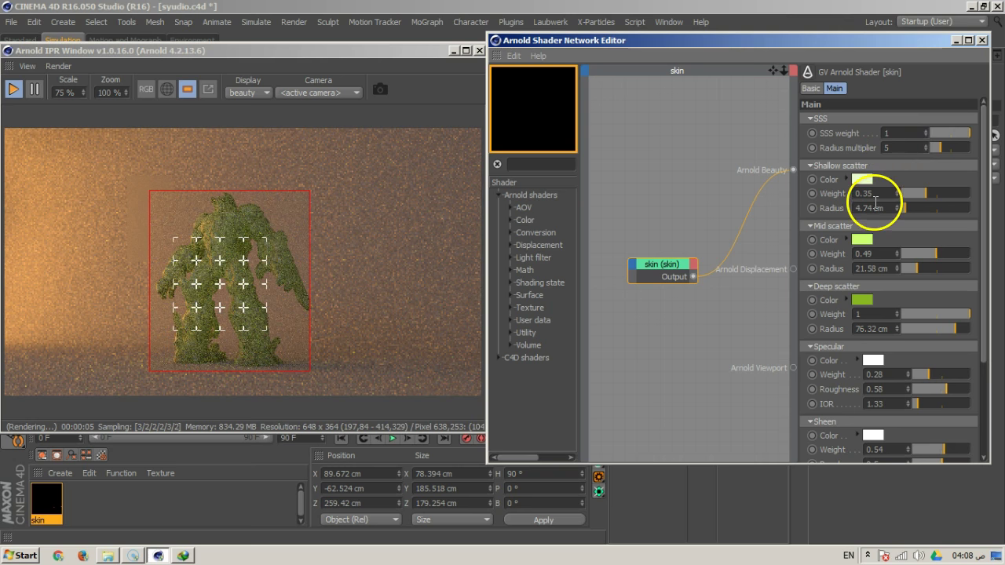
{"action": "left_click", "coordinate": [886, 314]}
{"action": "type", "text": "1"}
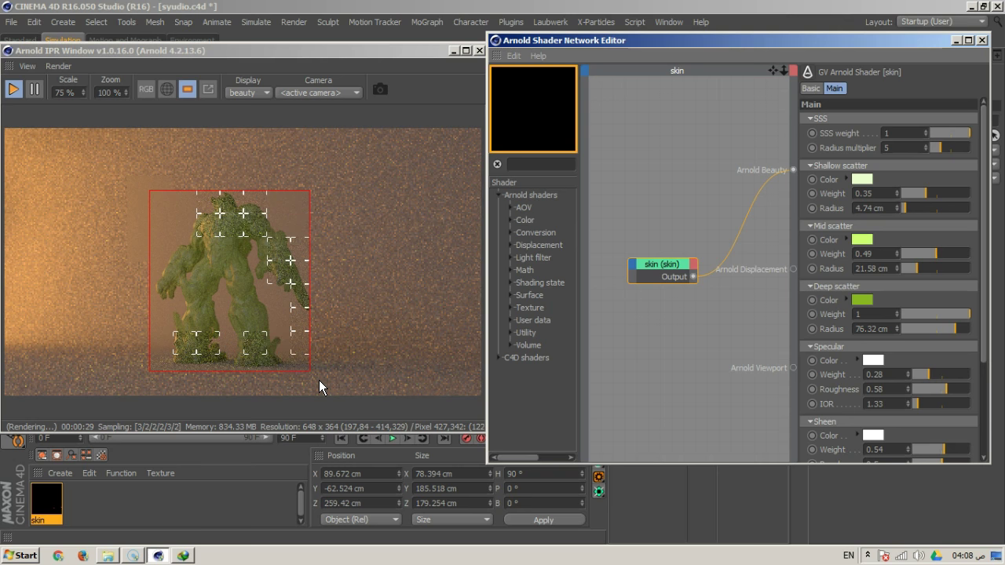
Step: Lower the SSS radius multiplier to 0.4
{"action": "left_click", "coordinate": [888, 146]}
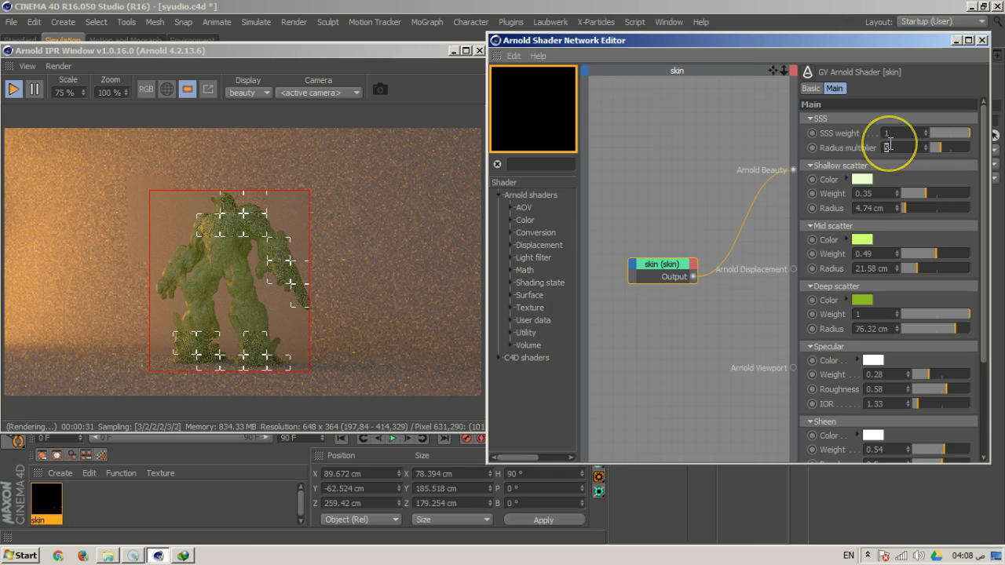
{"action": "type", "text": "0.4"}
{"action": "left_click", "coordinate": [847, 143]}
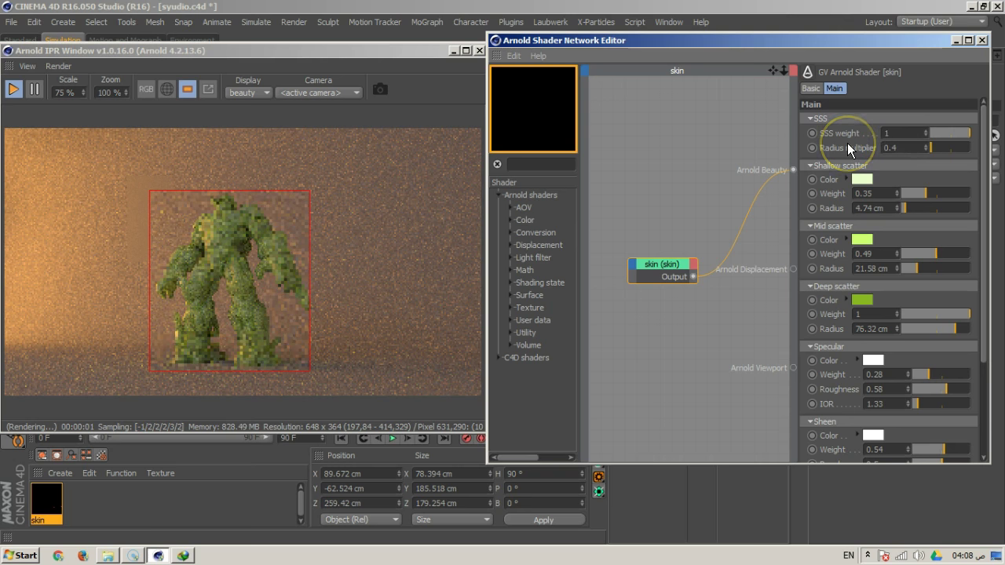
{"action": "left_click", "coordinate": [885, 254]}
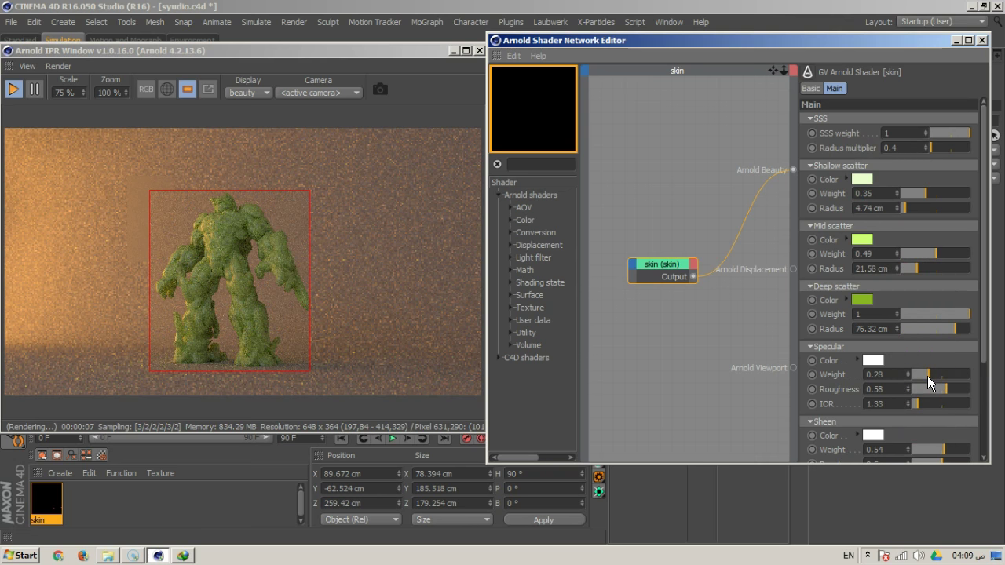
Step: Raise the specular weight to 0.62 and the specular IOR to 1.6
{"action": "left_click_drag", "start_coordinate": [928, 376], "coordinate": [947, 276]}
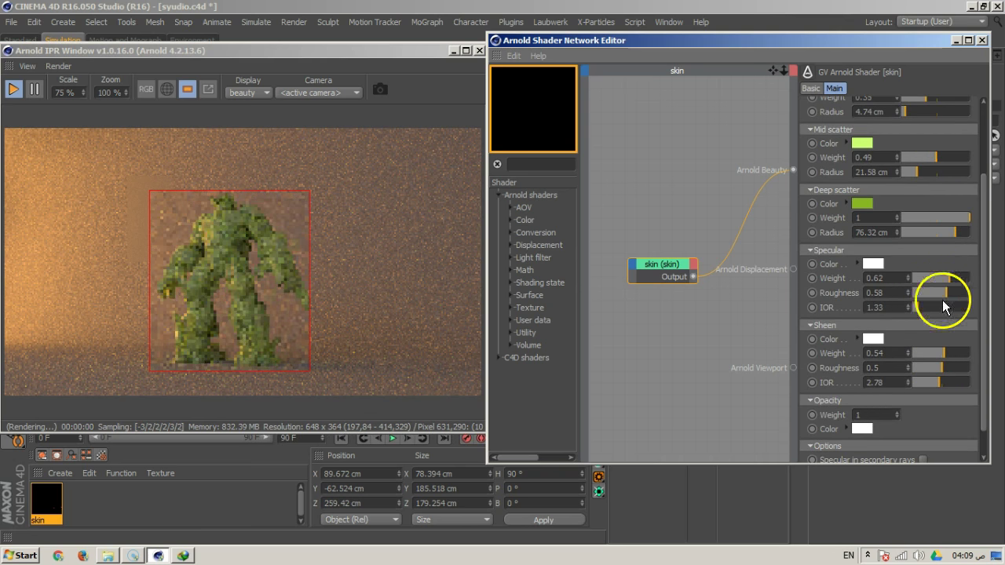
{"action": "left_click", "coordinate": [816, 310]}
{"action": "type", "text": "1.6"}
{"action": "key", "text": "Return"}
{"action": "left_click", "coordinate": [798, 312]}
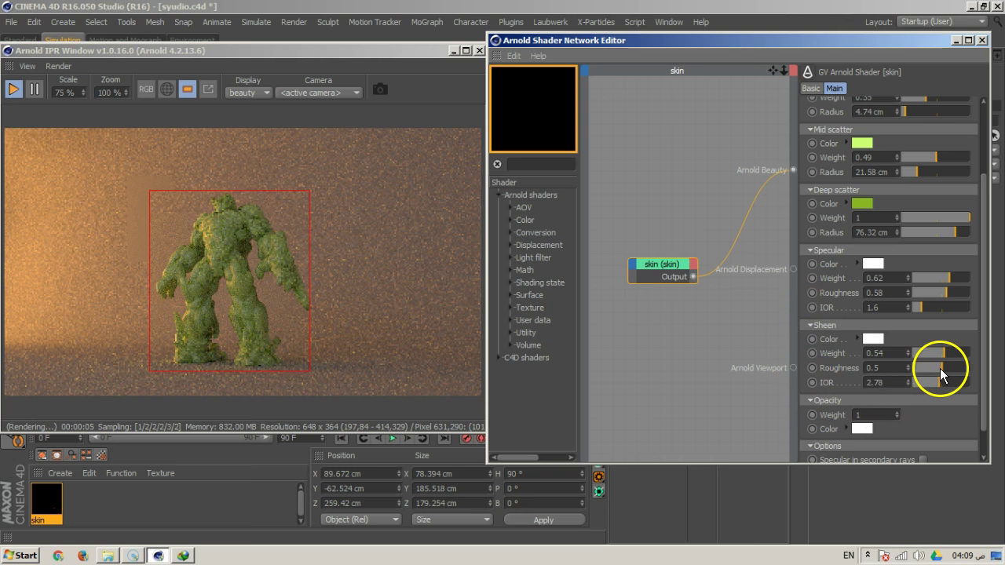
Step: Lower the sheen roughness to 0.18
{"action": "left_click_drag", "start_coordinate": [941, 369], "coordinate": [924, 369]}
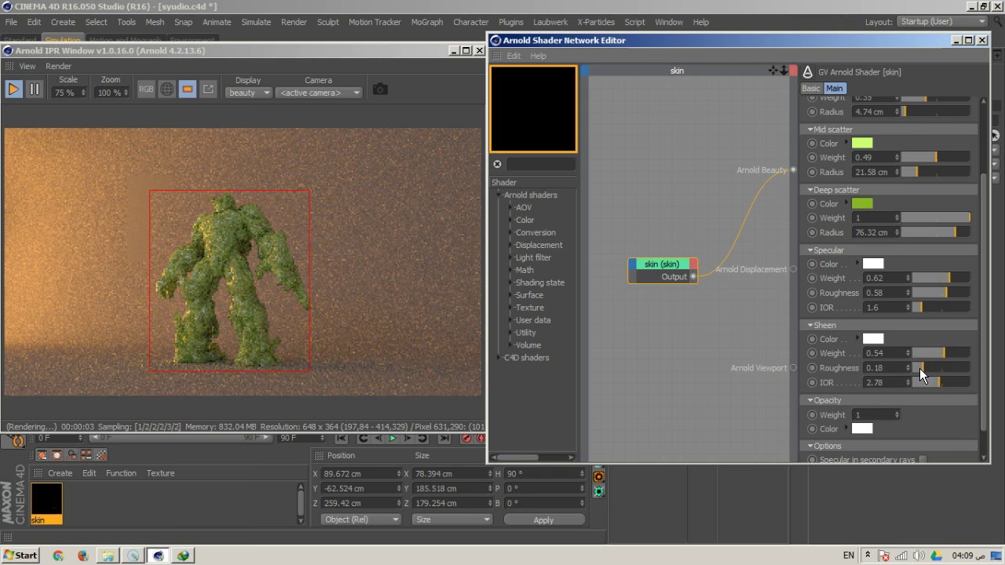
{"action": "left_click", "coordinate": [906, 379]}
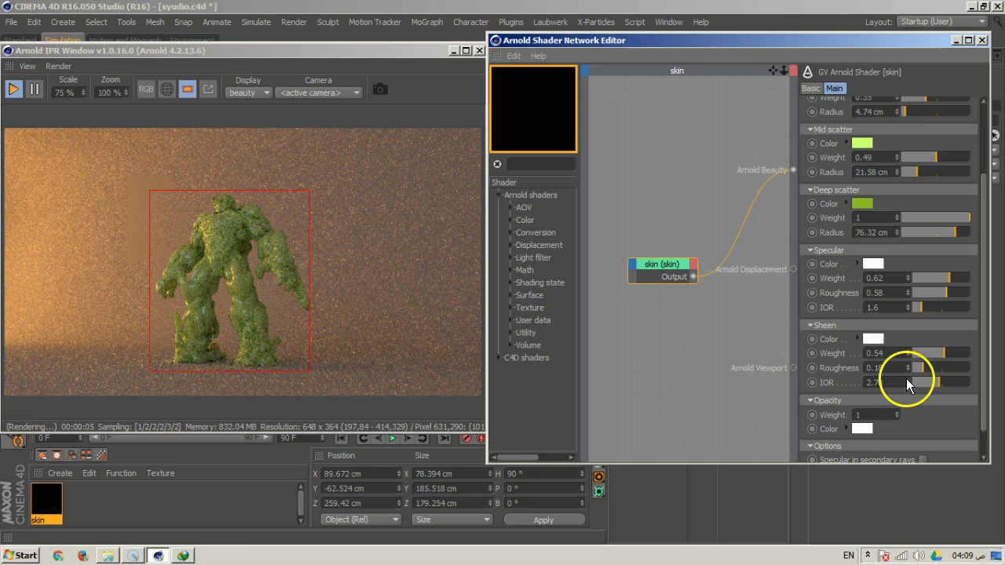
Step: Set the sheen IOR of the skin shader to 3
{"action": "double_click", "coordinate": [867, 382]}
{"action": "type", "text": "3"}
{"action": "key", "text": "Return"}
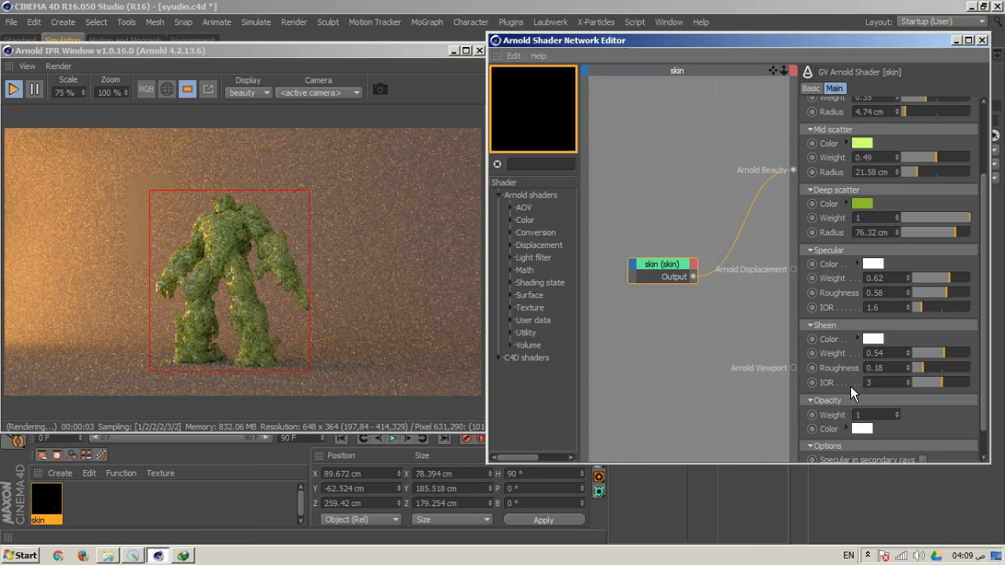
{"action": "left_click", "coordinate": [944, 388]}
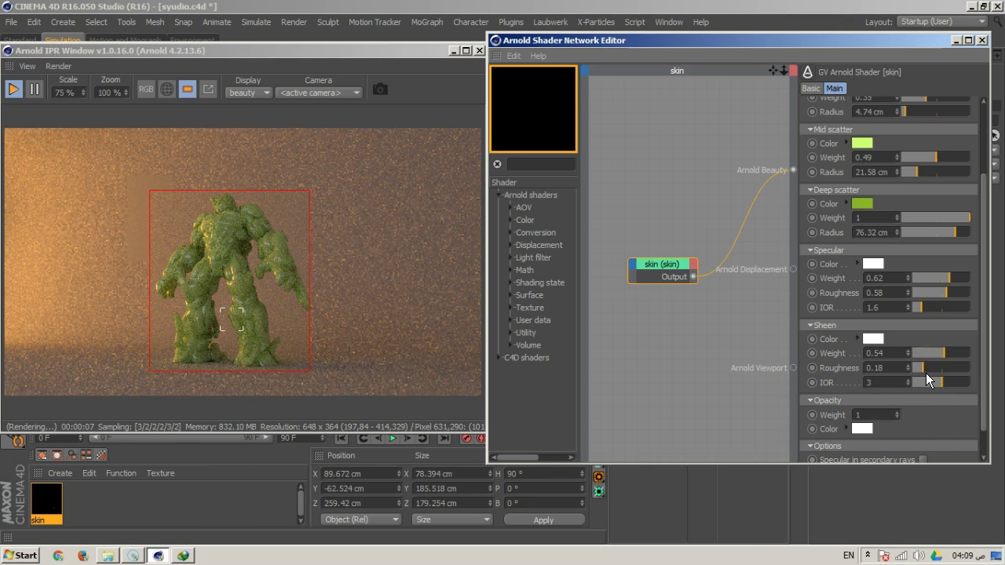
Step: Tint the specular color a pale yellow-green with a hue of 87° and about 23% saturation
{"action": "left_click", "coordinate": [869, 338]}
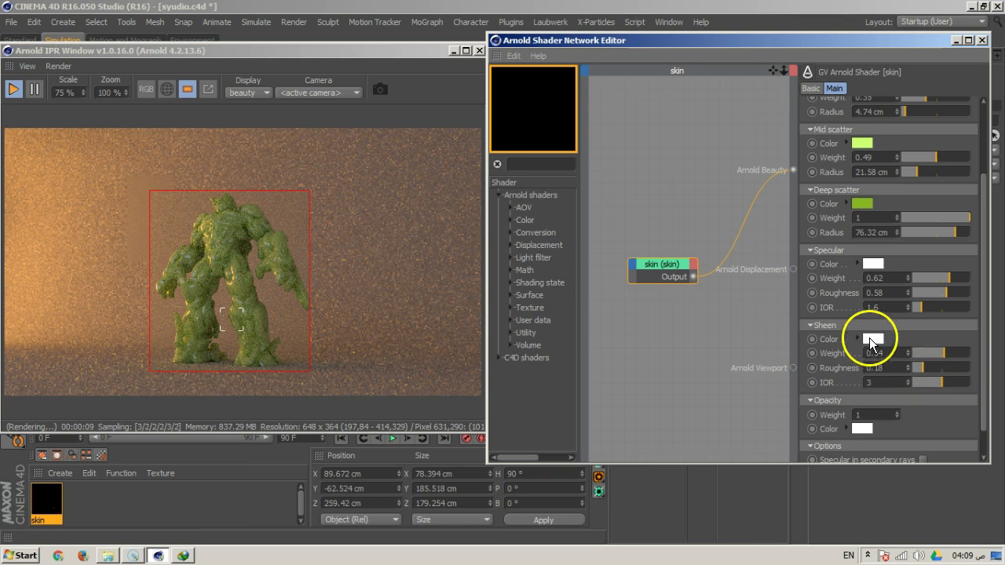
{"action": "left_click", "coordinate": [877, 264]}
{"action": "left_click_drag", "start_coordinate": [843, 212], "coordinate": [875, 209]}
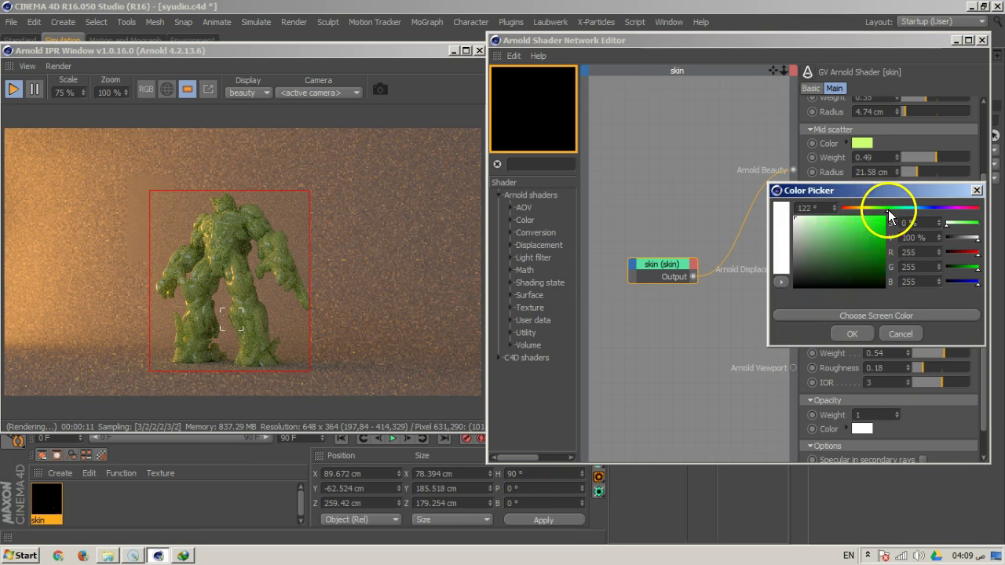
{"action": "left_click", "coordinate": [813, 222]}
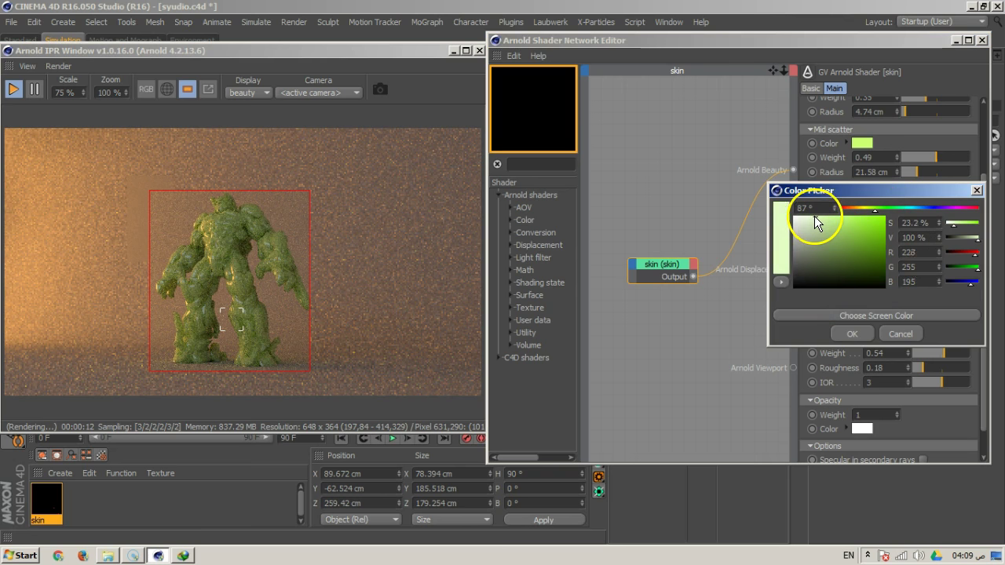
{"action": "left_click", "coordinate": [852, 334]}
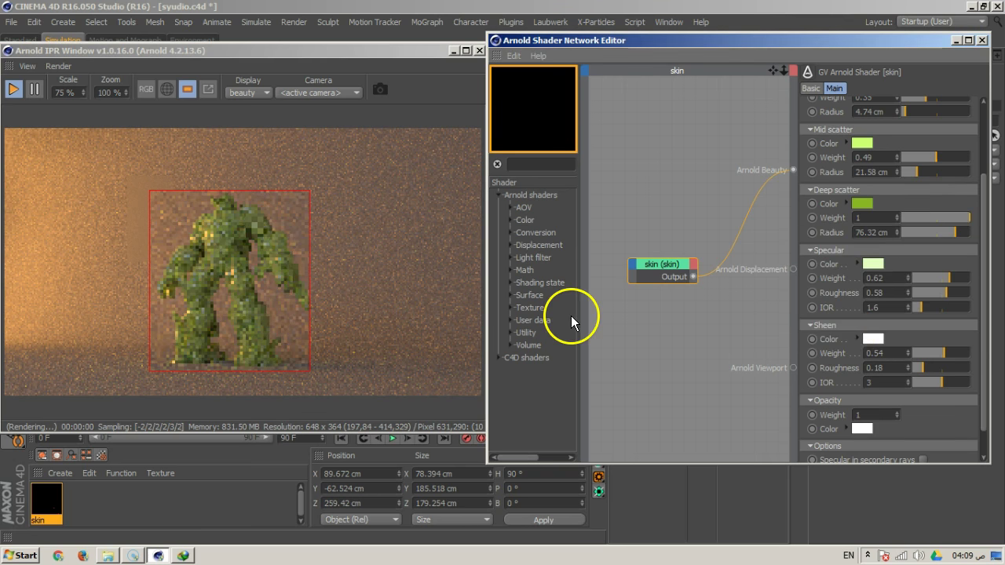
Step: Deepen the green specular color to about 41% saturation, keeping its brightness at 100%
{"action": "left_click", "coordinate": [869, 341]}
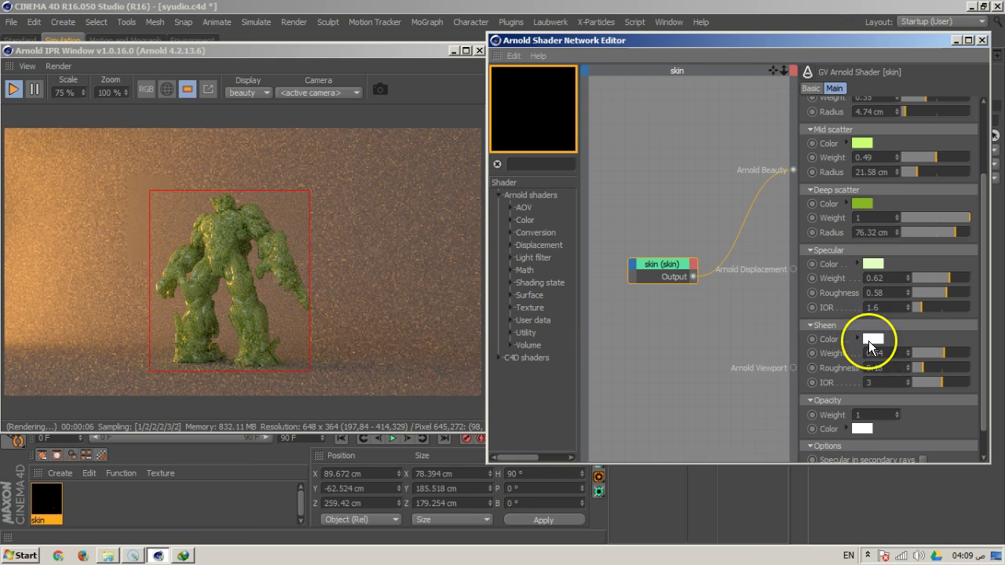
{"action": "left_click", "coordinate": [874, 278]}
{"action": "left_click", "coordinate": [873, 264]}
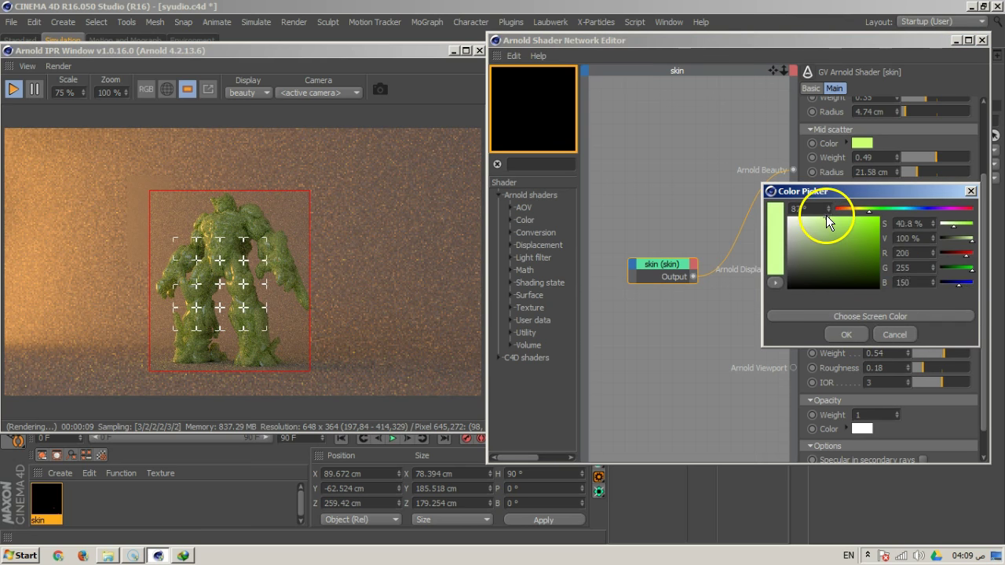
{"action": "left_click", "coordinate": [846, 334]}
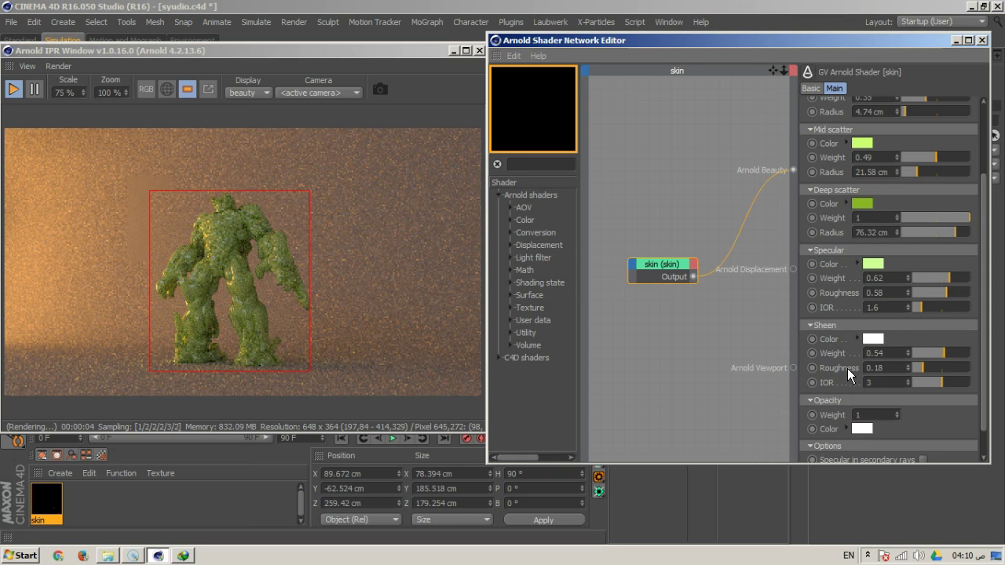
Step: Examine the robot in the IPR region as it refines, and review the skin shader's settings from the opacity and options back to SSS
{"action": "left_click_drag", "start_coordinate": [864, 414], "coordinate": [887, 379]}
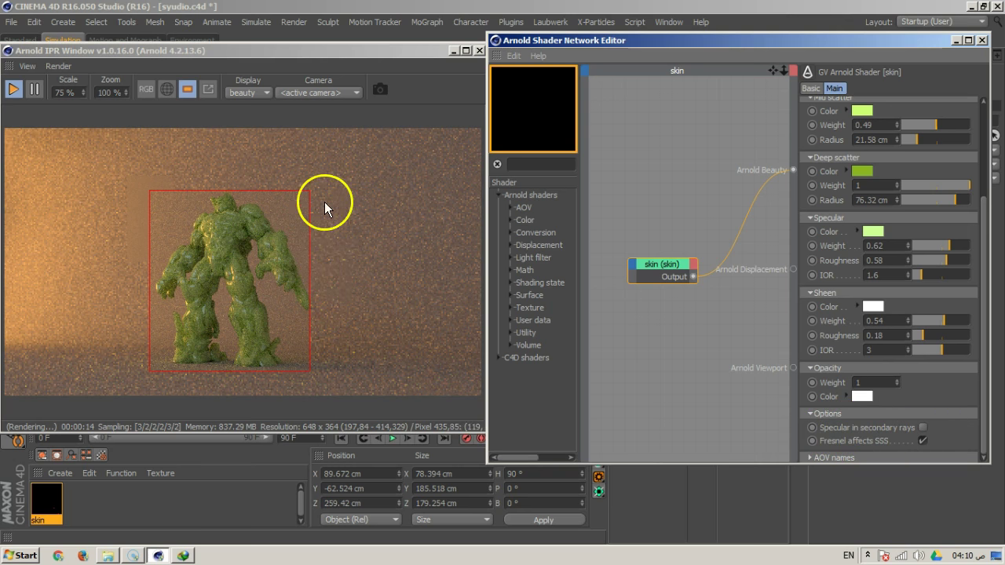
{"action": "left_click", "coordinate": [250, 223]}
{"action": "left_click", "coordinate": [321, 275]}
{"action": "left_click", "coordinate": [205, 240]}
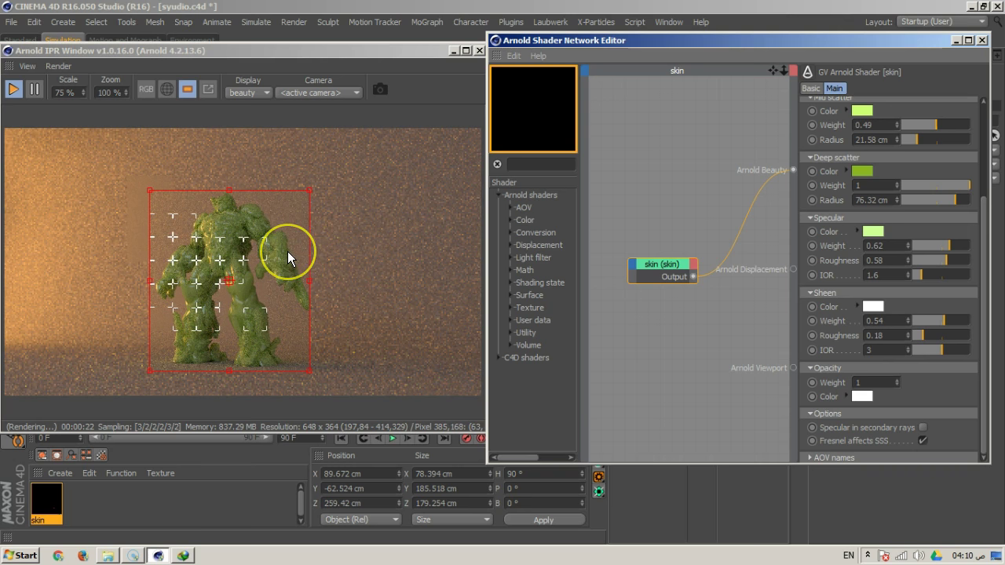
{"action": "left_click", "coordinate": [438, 298]}
{"action": "left_click", "coordinate": [913, 426]}
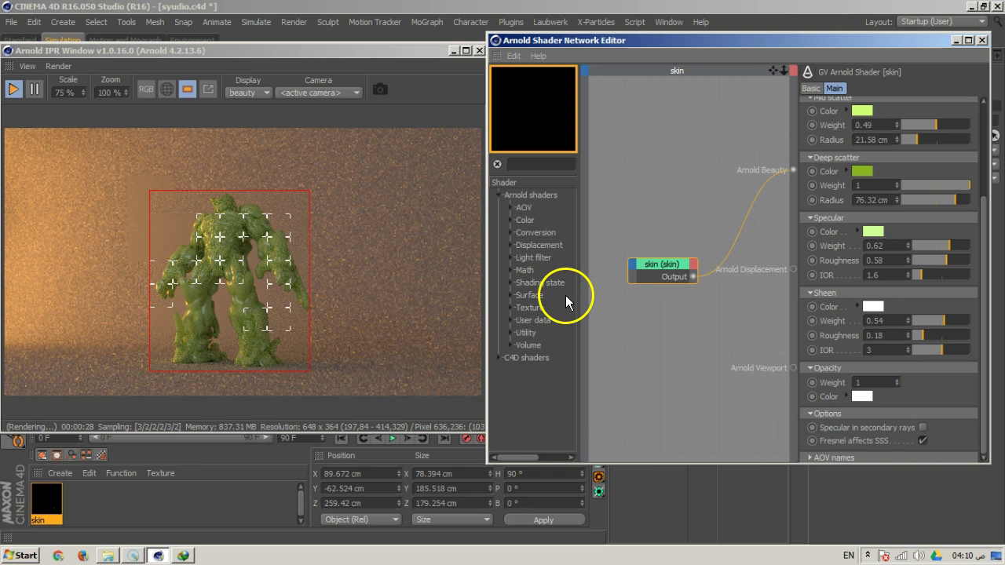
{"action": "left_click", "coordinate": [238, 287]}
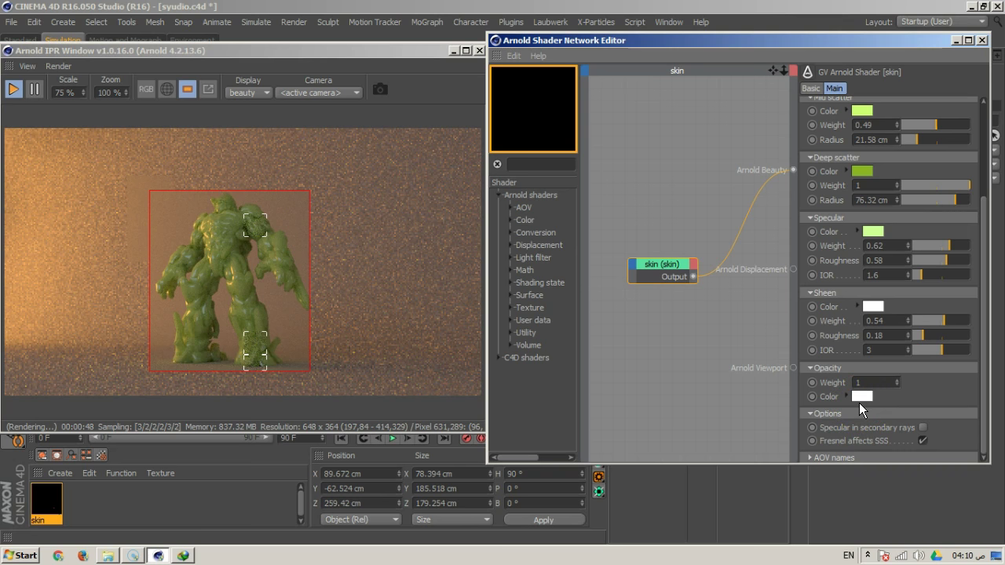
{"action": "left_click_drag", "start_coordinate": [981, 272], "coordinate": [981, 141]}
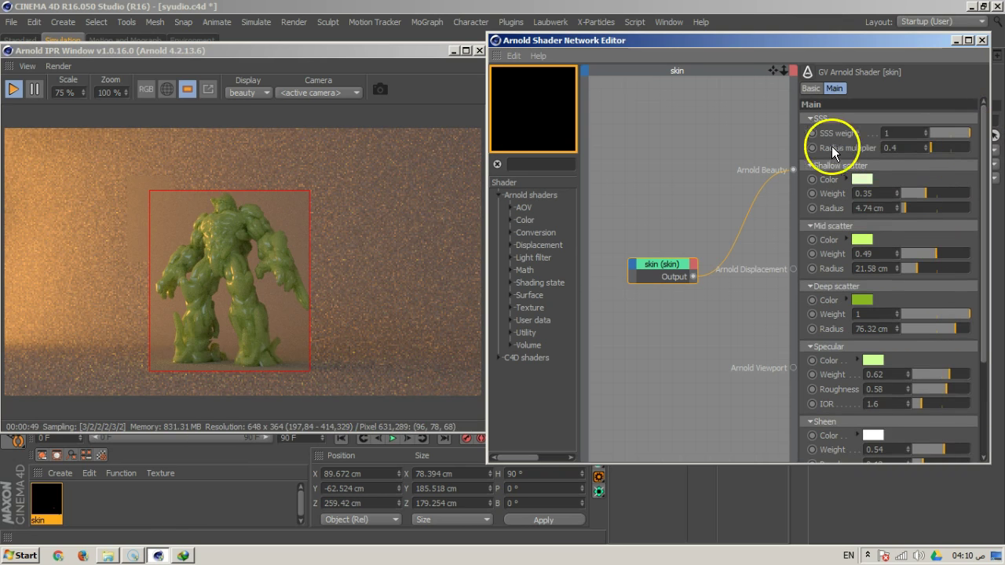